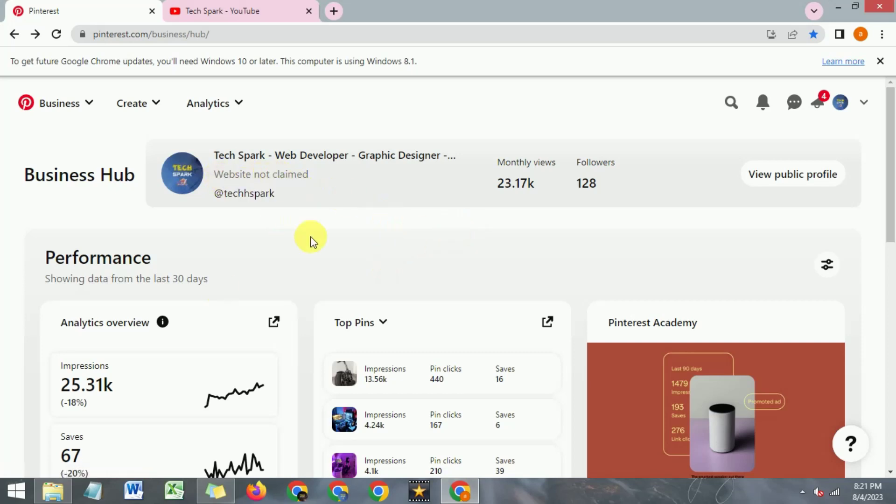
Review the follower figures, analytics overview and top pins in the Pinterest Business Hub
scroll(308, 252, down, 1)
scroll(308, 252, up, 1)
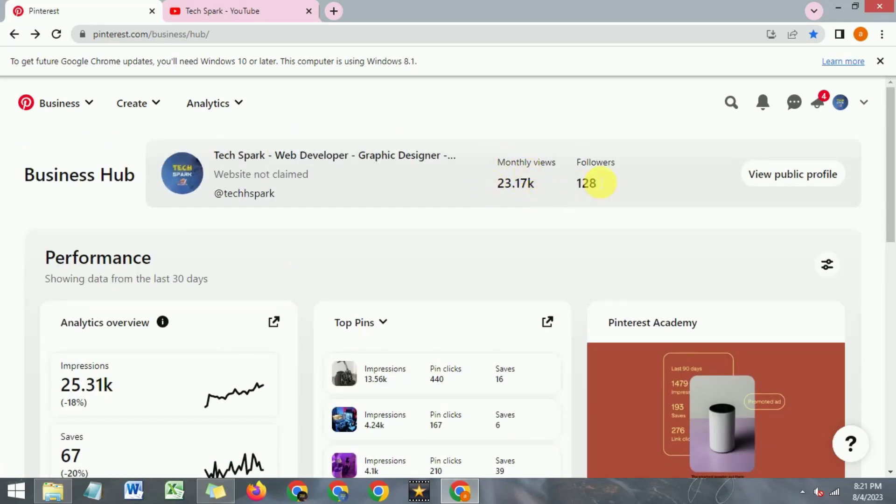
scroll(158, 275, down, 2)
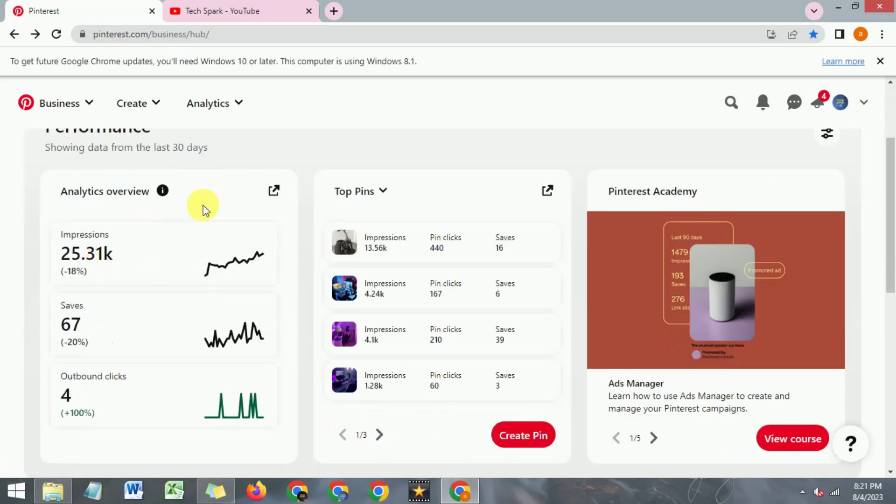
scroll(136, 230, up, 2)
scroll(220, 236, down, 2)
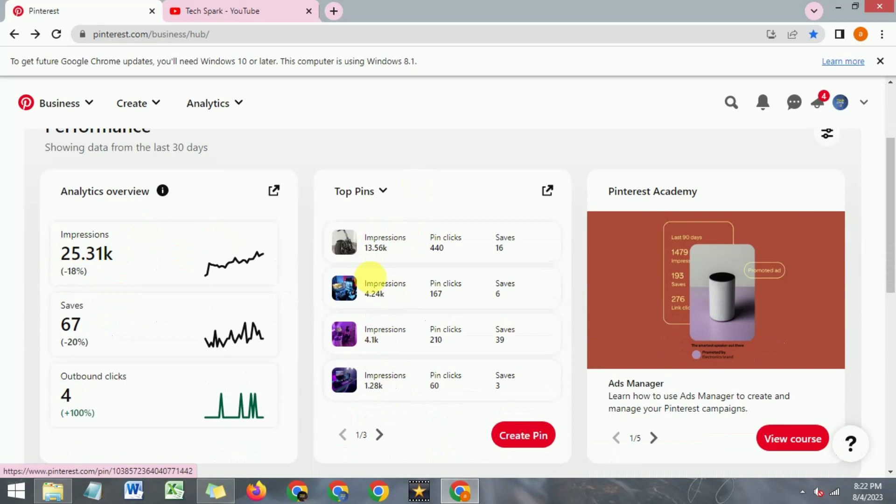
scroll(406, 334, up, 2)
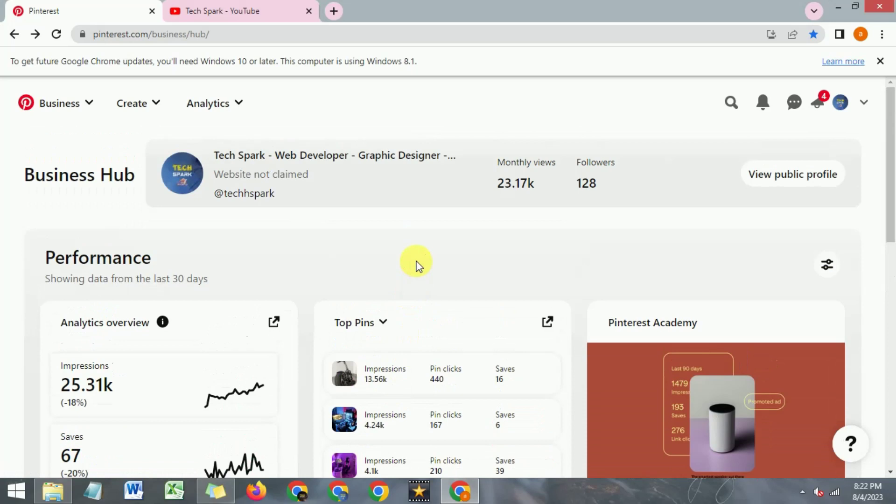
Open the Tech Spark business account's profile and examine its cover, name, bio and follower details
click(863, 103)
click(757, 167)
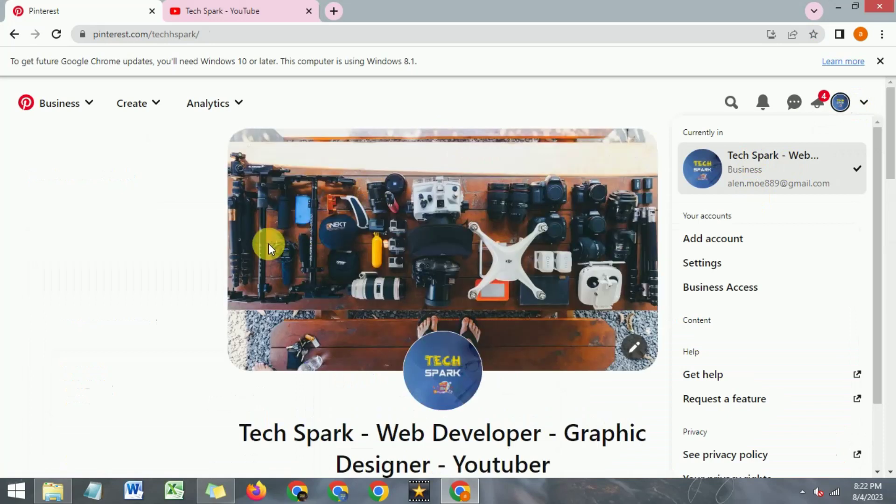
click(222, 261)
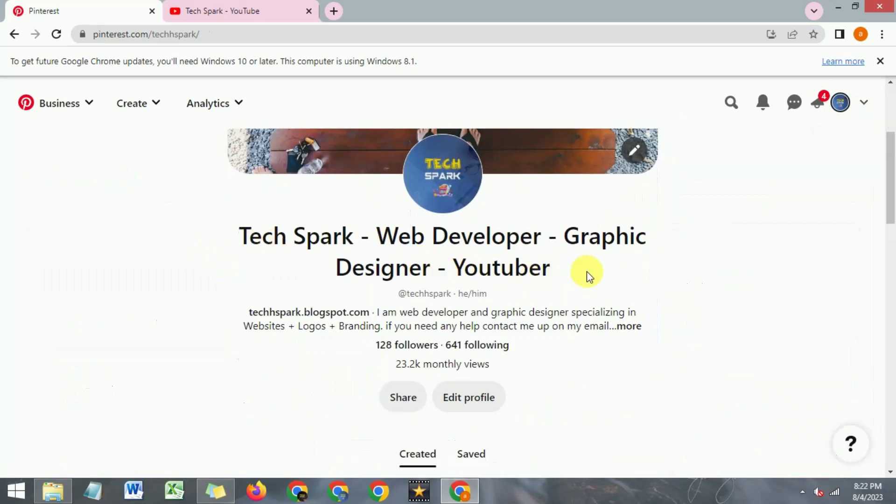
scroll(588, 275, down, 1)
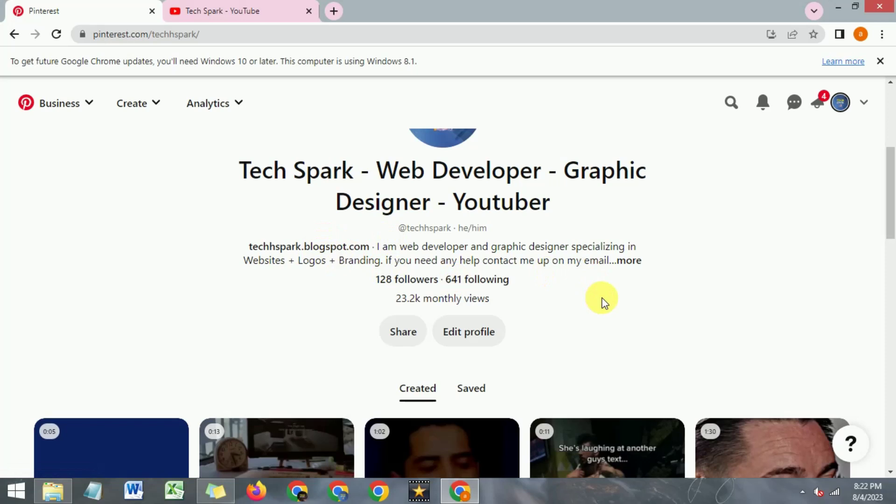
scroll(606, 276, up, 3)
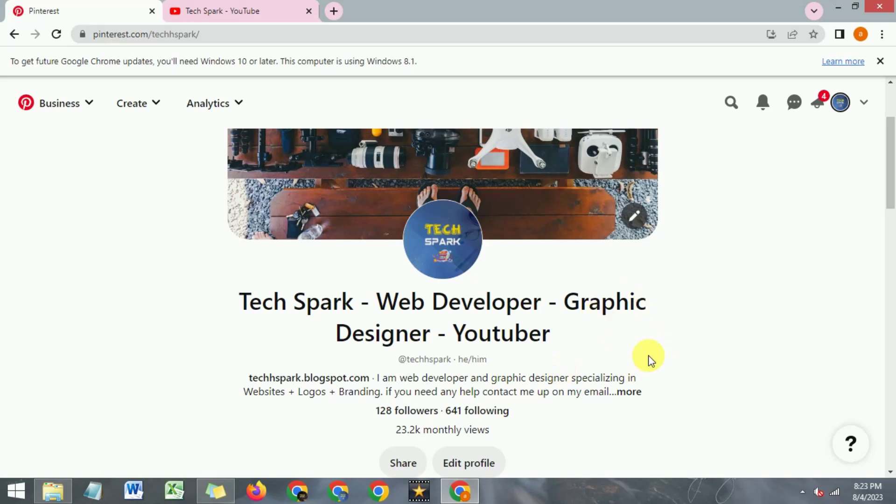
scroll(564, 327, down, 2)
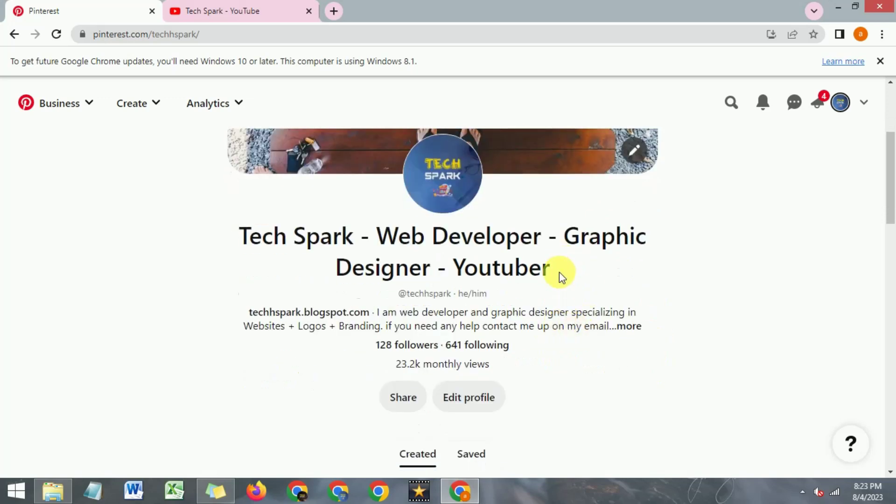
scroll(560, 275, up, 3)
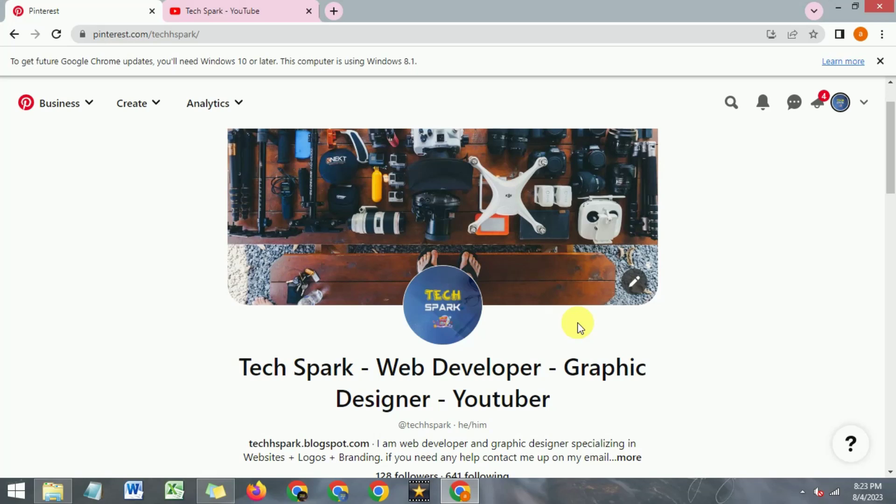
scroll(768, 225, down, 3)
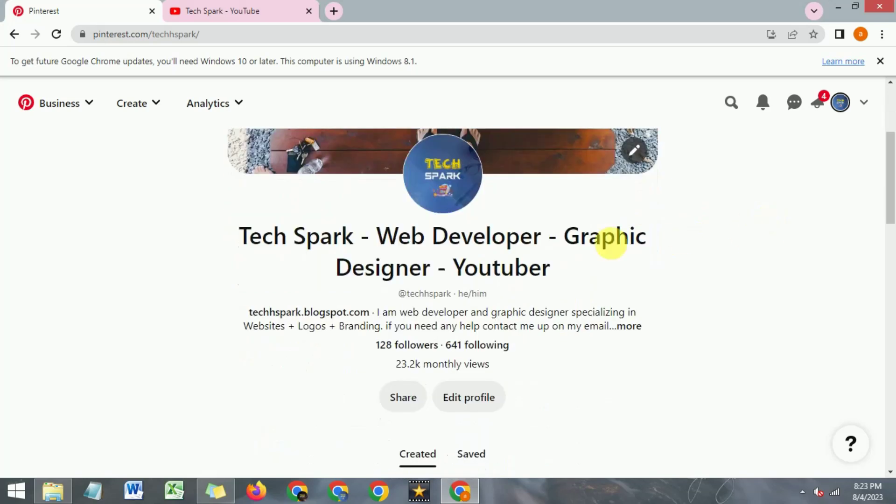
scroll(579, 268, up, 3)
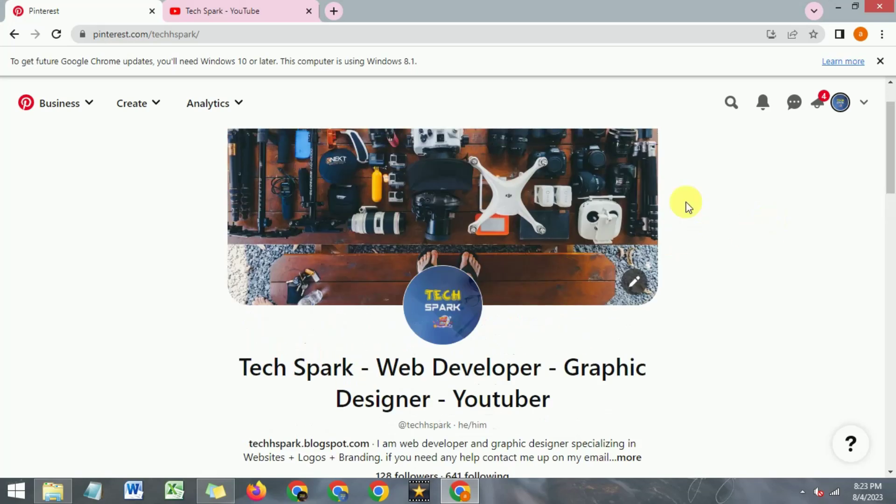
Open the claimed accounts section of the Pinterest account settings
click(865, 105)
click(717, 272)
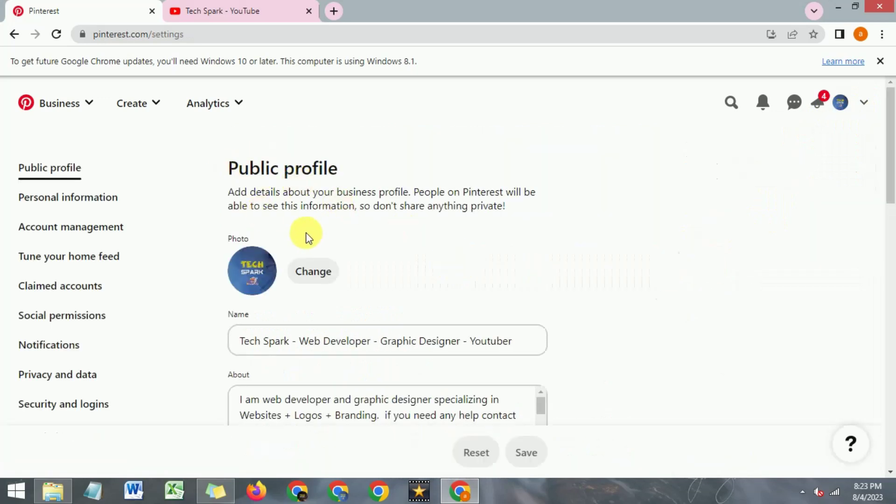
click(55, 290)
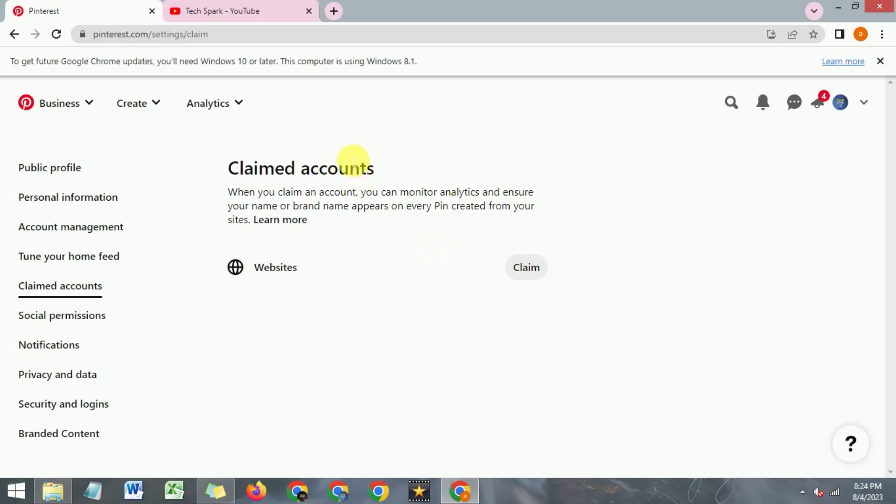
Switch to the Tech Spark channel on YouTube and look through its created and multiple playlists
click(266, 7)
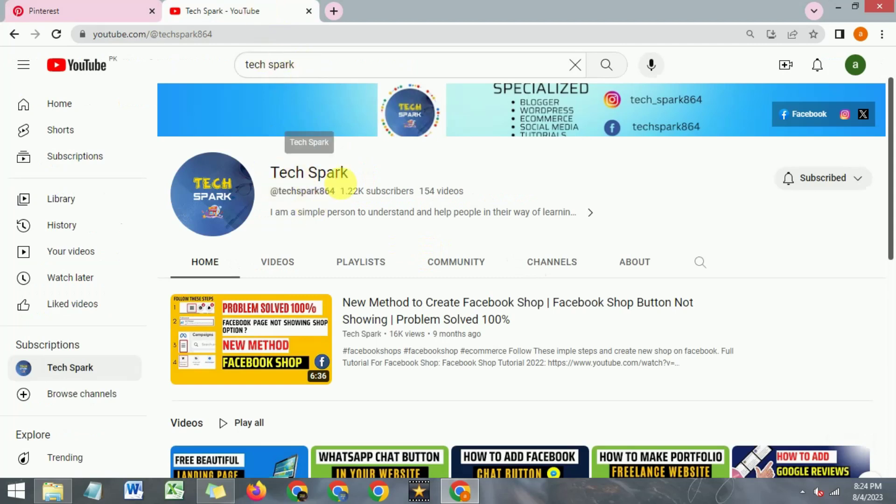
click(364, 265)
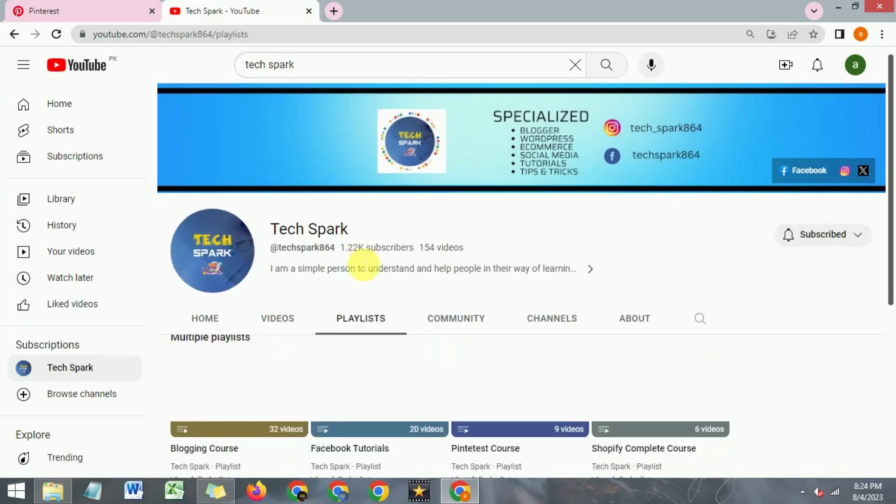
scroll(371, 277, down, 5)
scroll(415, 280, down, 1)
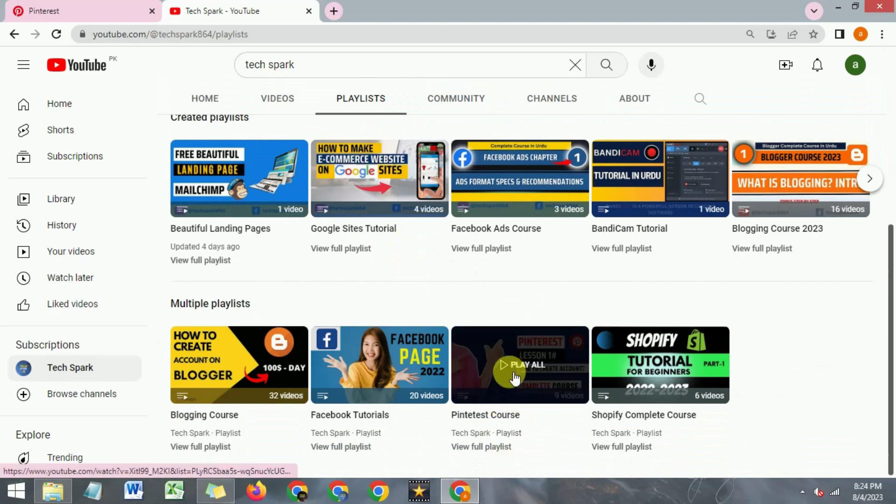
scroll(514, 376, up, 3)
scroll(480, 274, up, 1)
scroll(479, 274, down, 4)
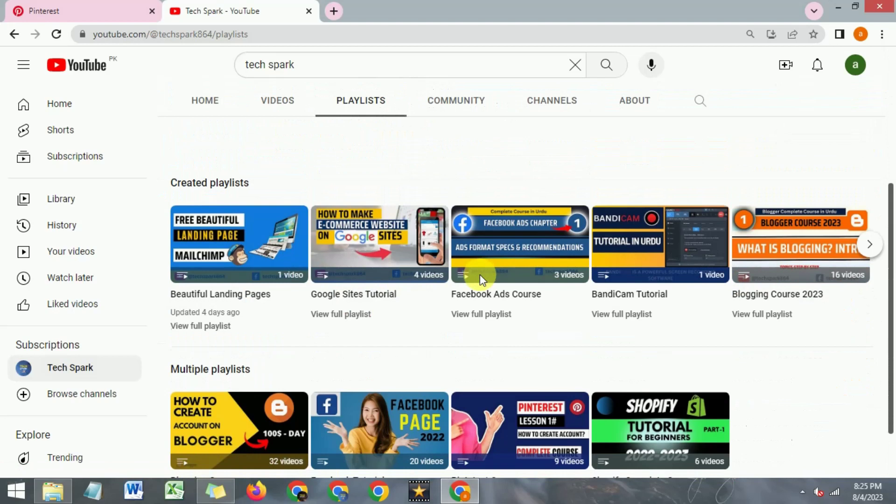
scroll(480, 274, up, 4)
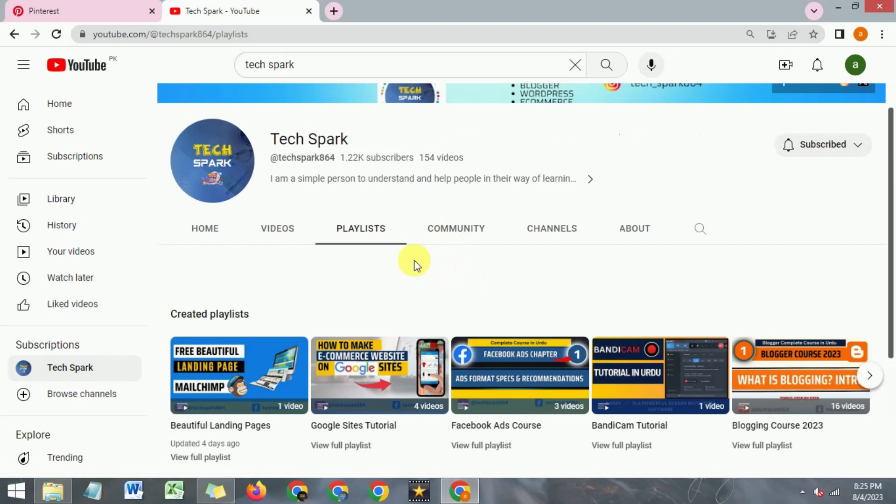
scroll(410, 219, up, 2)
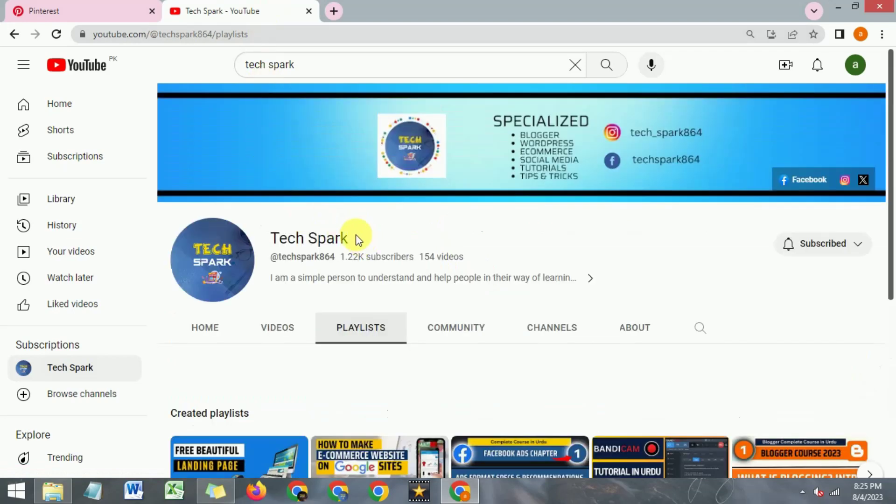
Return to Pinterest and start a website claim to bring up the available claim methods
click(95, 10)
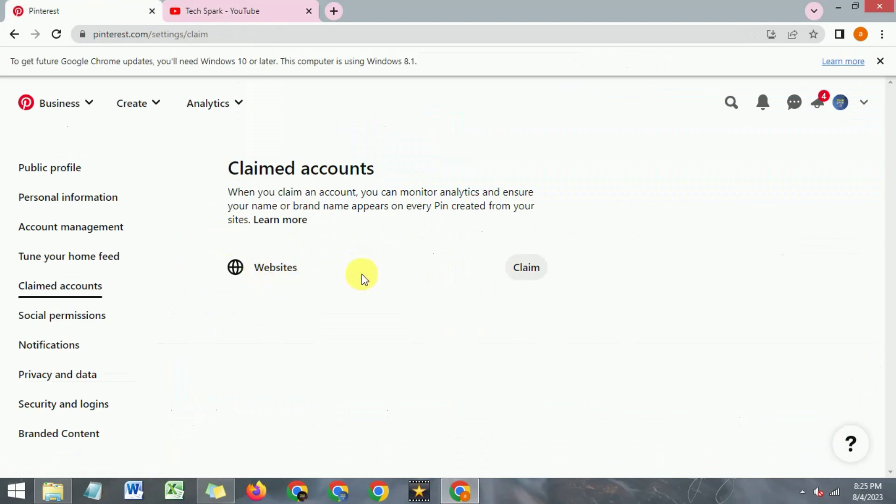
click(533, 275)
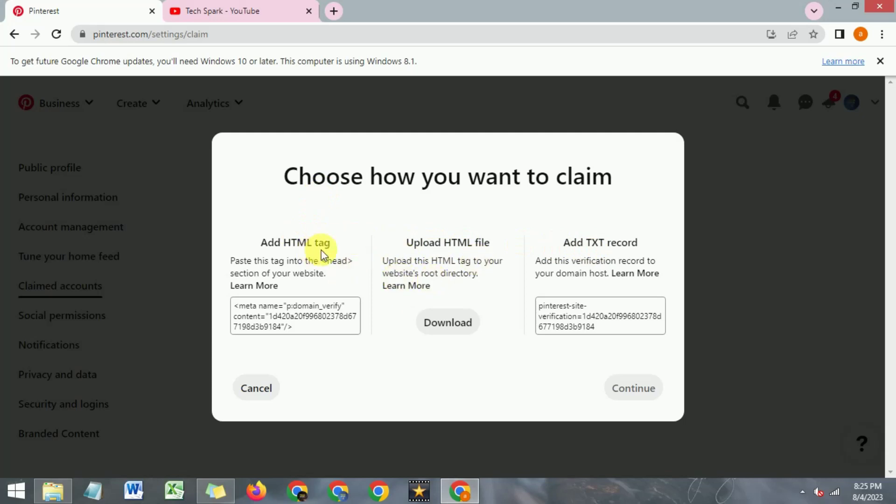
drag(414, 242, 642, 240)
click(496, 228)
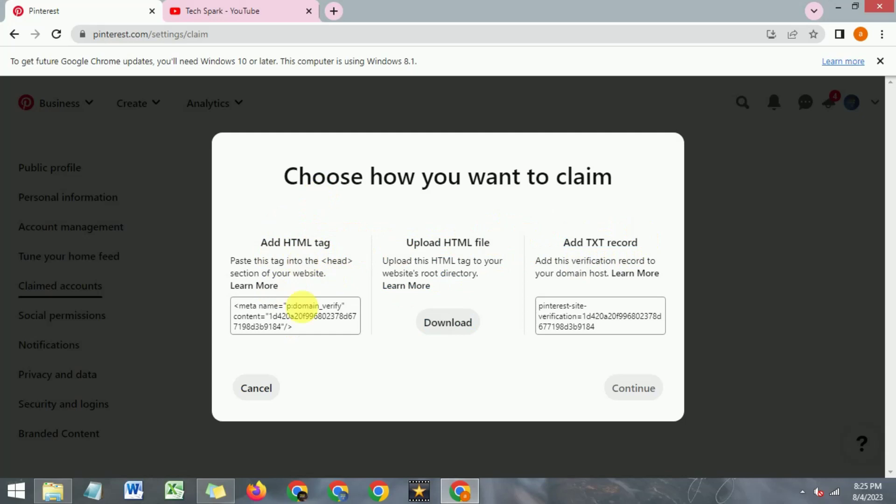
Examine the Add HTML tag method, its verification tag and the instruction about the <head> section
click(304, 321)
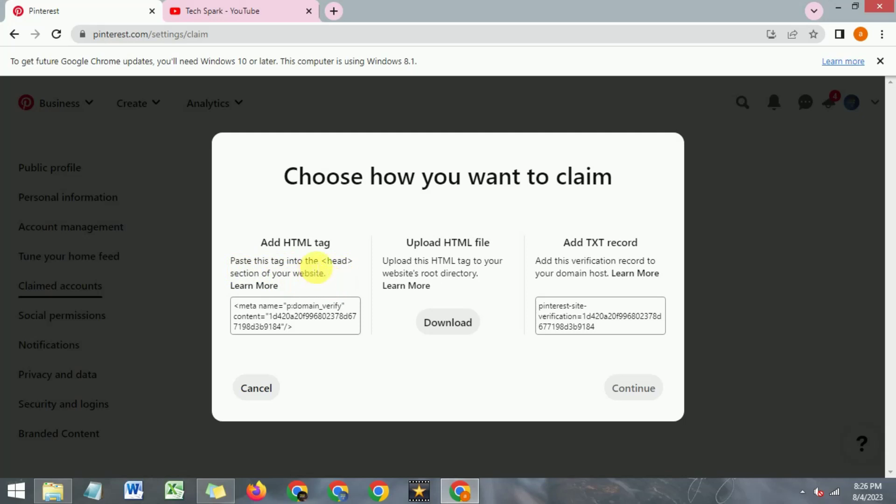
drag(319, 260, 357, 267)
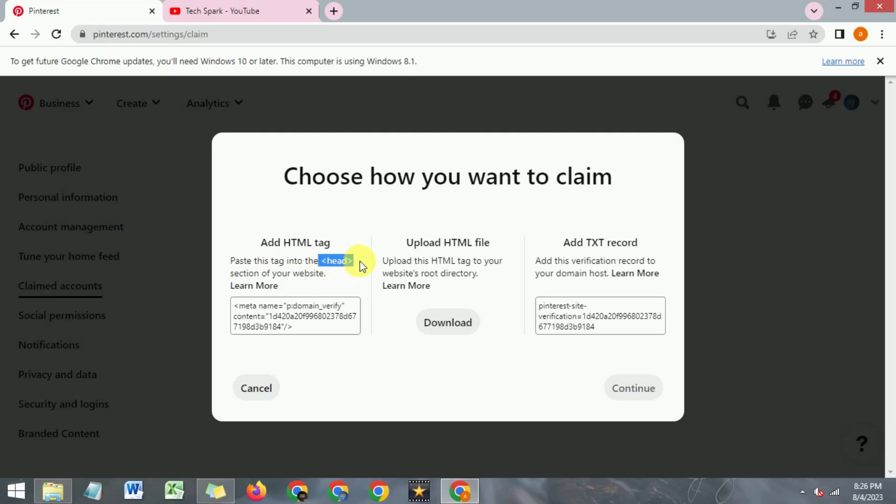
click(358, 266)
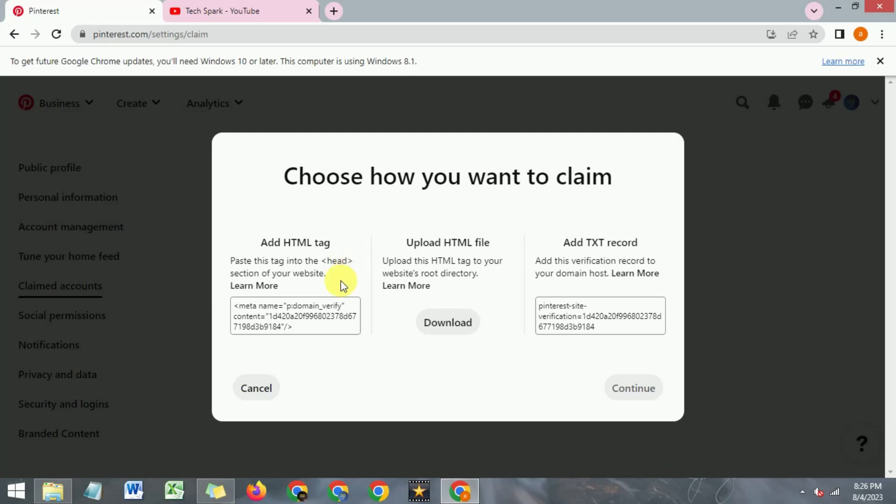
click(318, 322)
Check the Tech Spark playlists on YouTube again and return to the claim methods in Pinterest
click(276, 9)
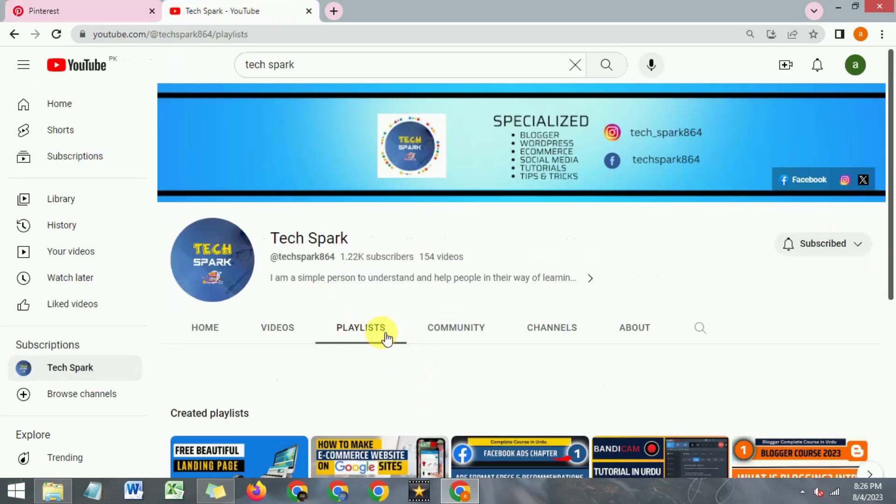
scroll(360, 330, down, 5)
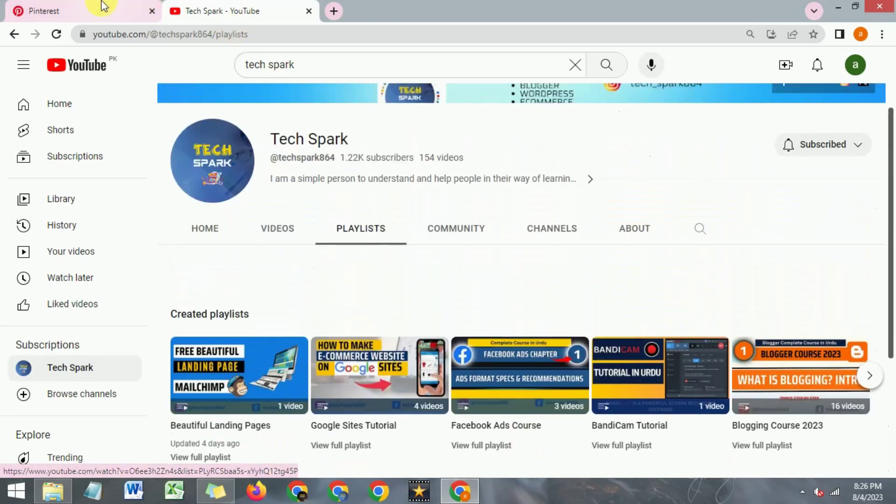
click(103, 6)
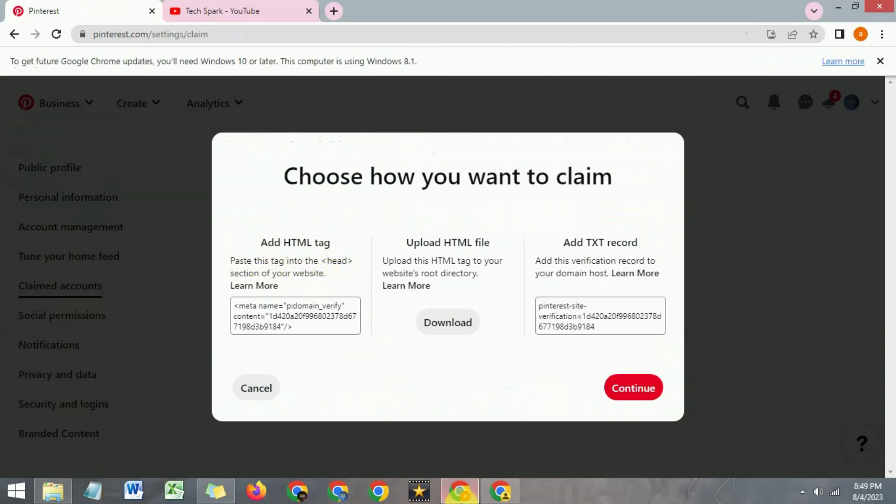
Switch to the techspark.pro WordPress dashboard and open the page for adding new plugins
click(460, 490)
scroll(49, 308, down, 2)
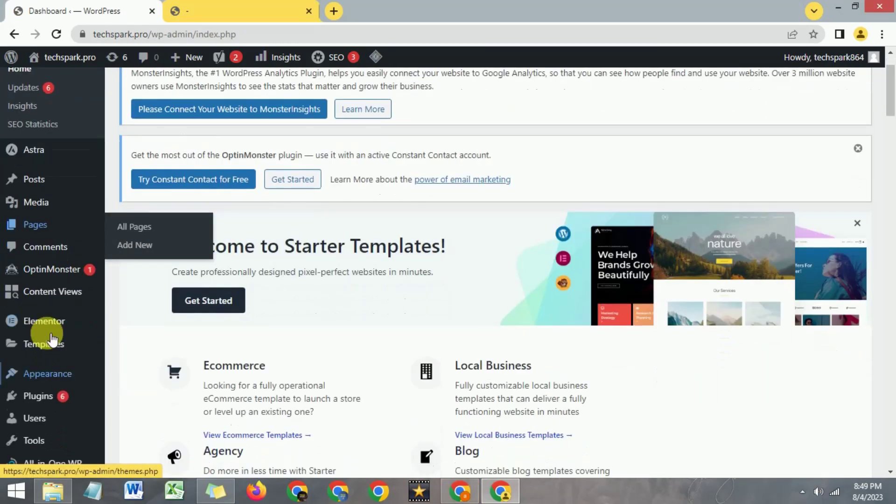
mouse_move(41, 374)
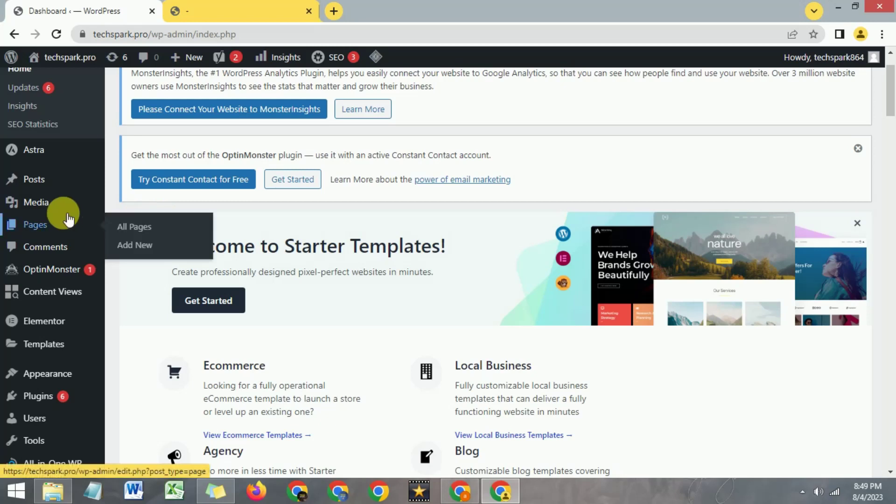
scroll(54, 263, down, 1)
scroll(54, 264, down, 4)
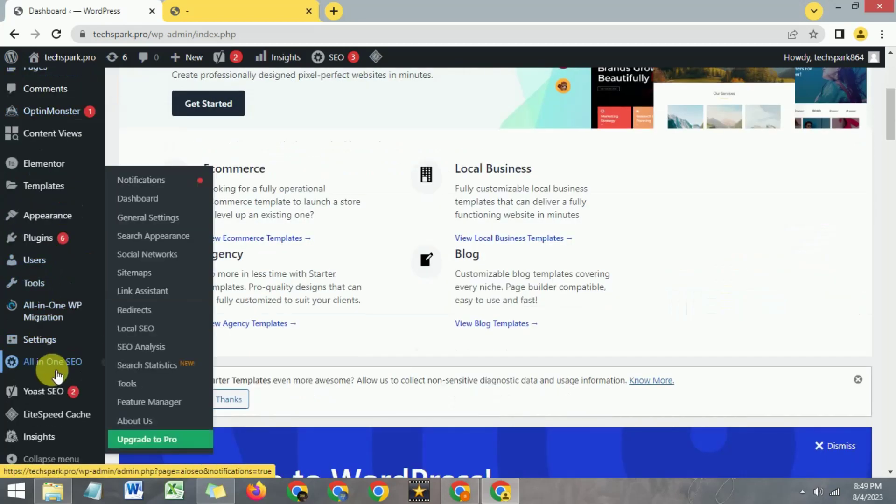
mouse_move(40, 236)
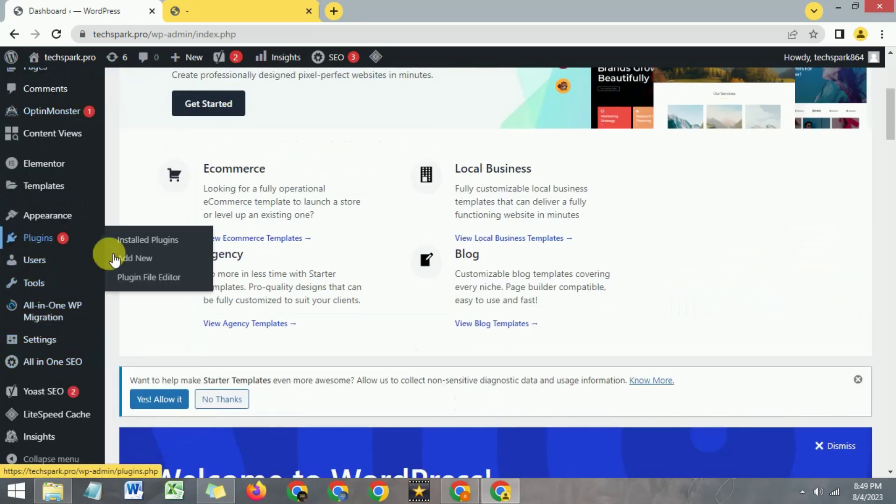
click(128, 260)
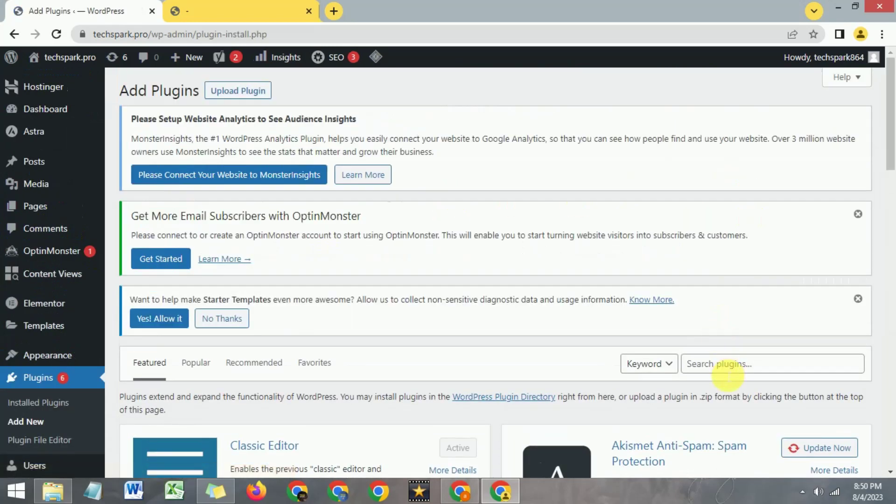
Search the available plugins for "insert header and footer"
click(727, 373)
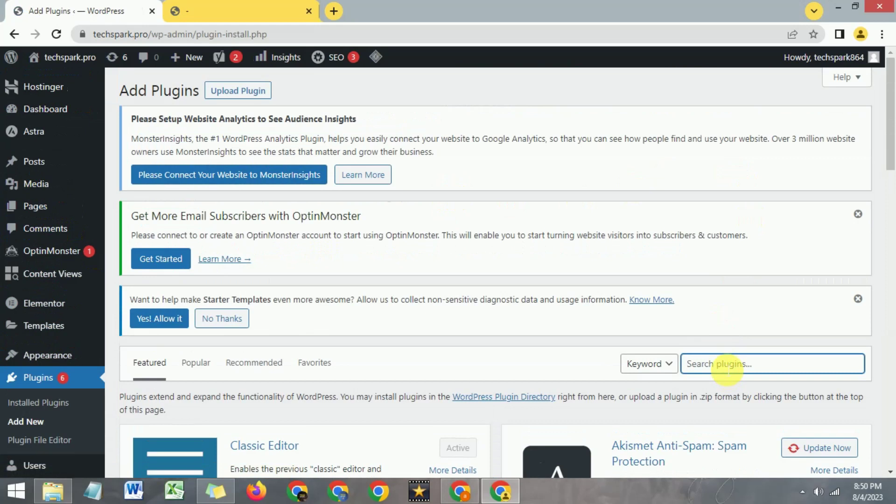
text(insert header and footer)
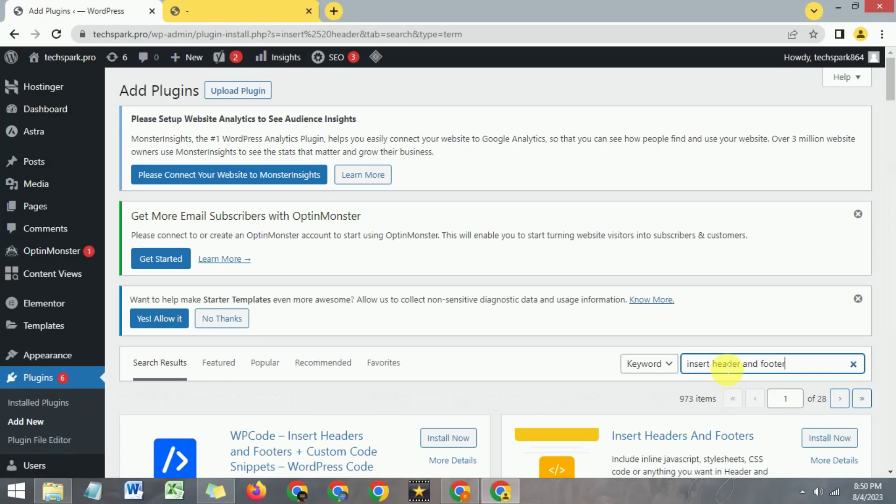
scroll(565, 246, down, 3)
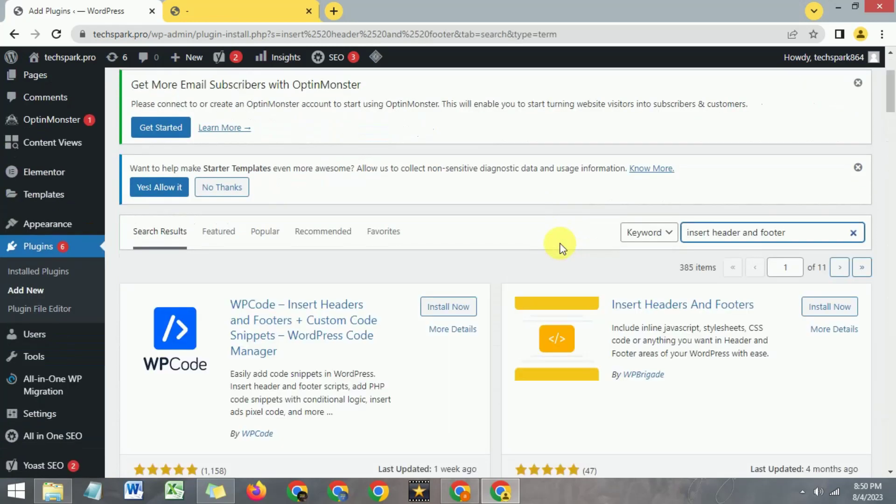
Install and activate the WPCode – Insert Headers and Footers + Custom Code Snippets plugin
scroll(421, 232, down, 2)
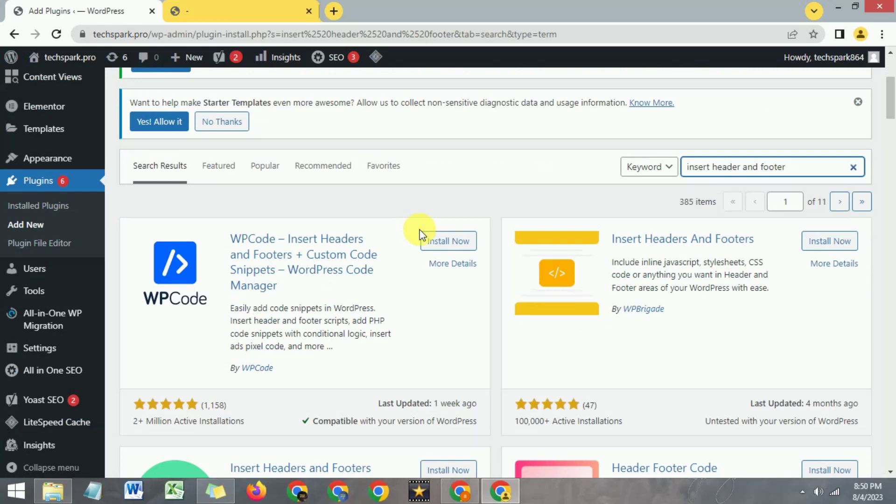
scroll(421, 232, down, 3)
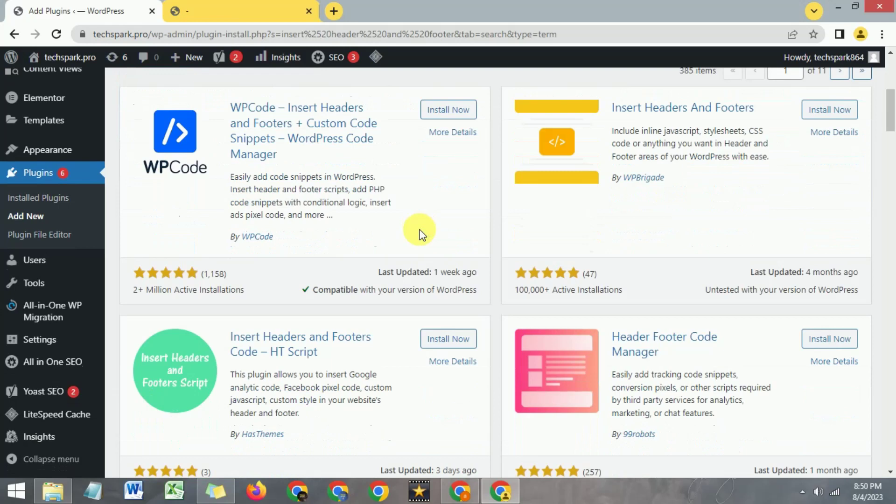
scroll(421, 231, up, 3)
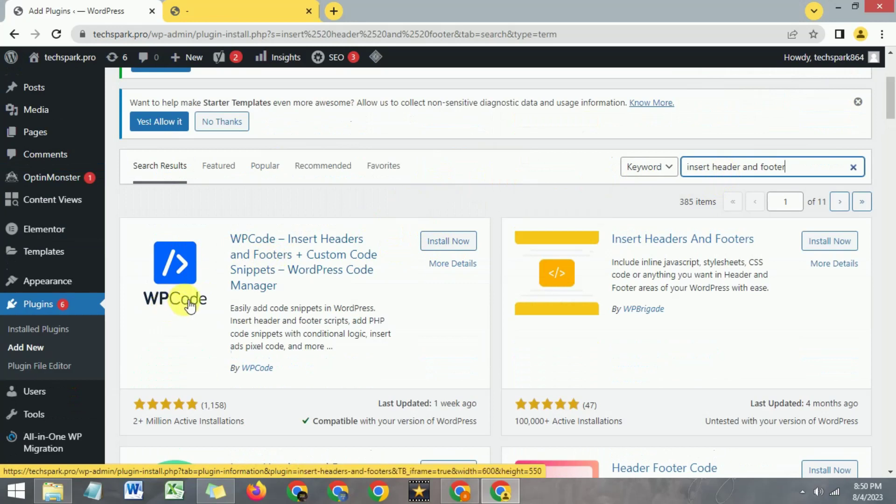
click(448, 243)
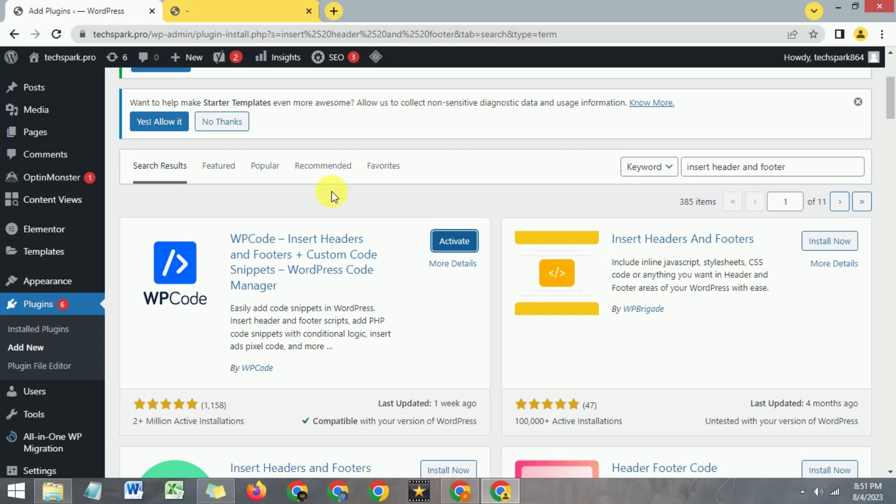
click(457, 244)
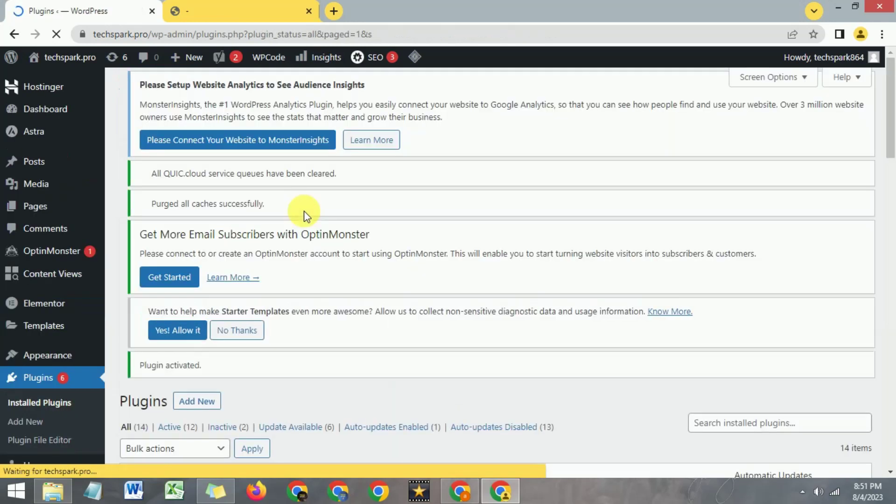
Look through the installed plugins for WPCode Lite and open the Header & Footer page of Code Snippets
scroll(467, 237, down, 3)
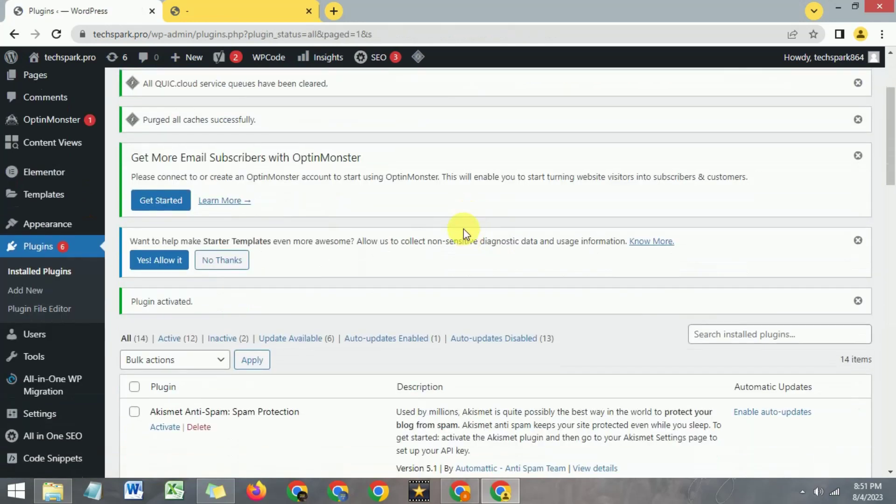
scroll(463, 229, down, 20)
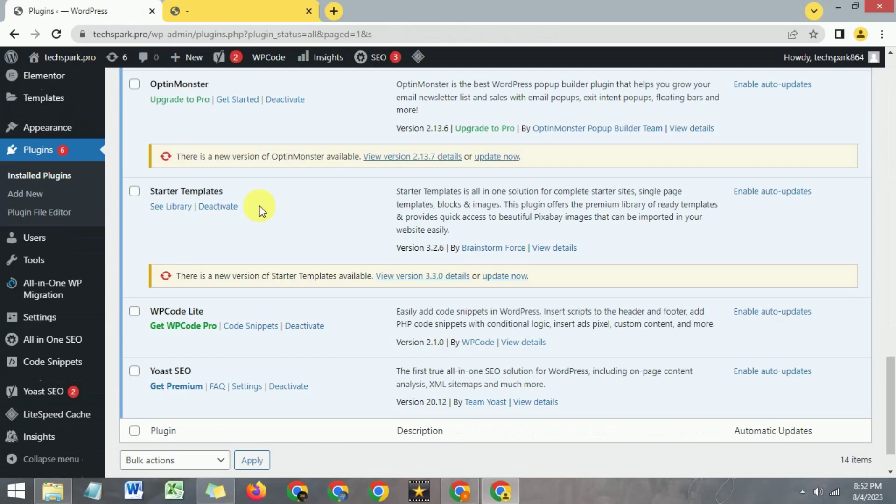
scroll(248, 206, up, 7)
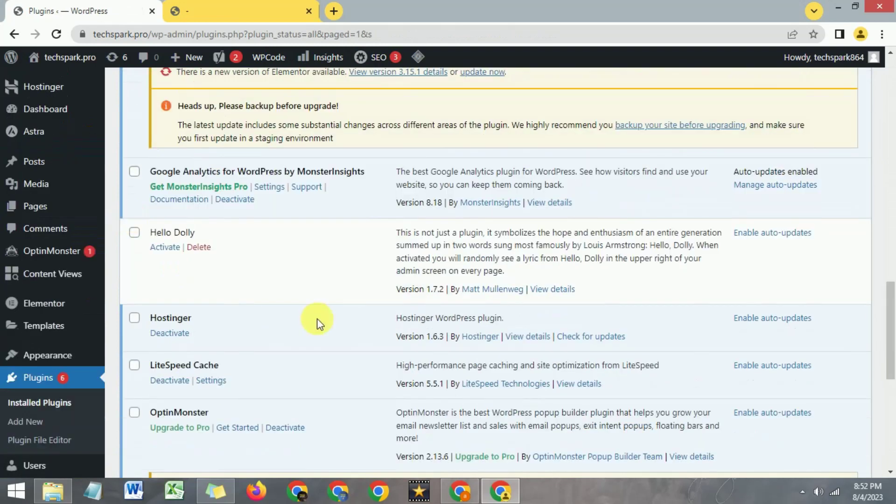
scroll(240, 279, down, 3)
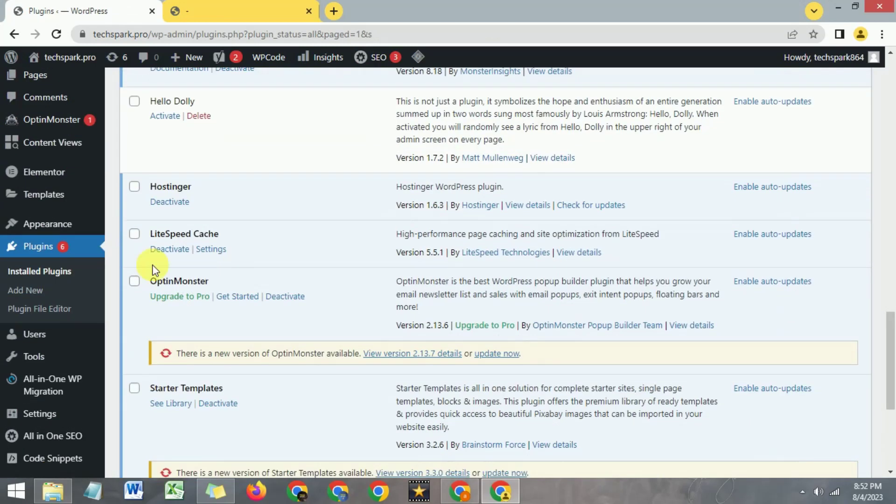
scroll(15, 254, down, 3)
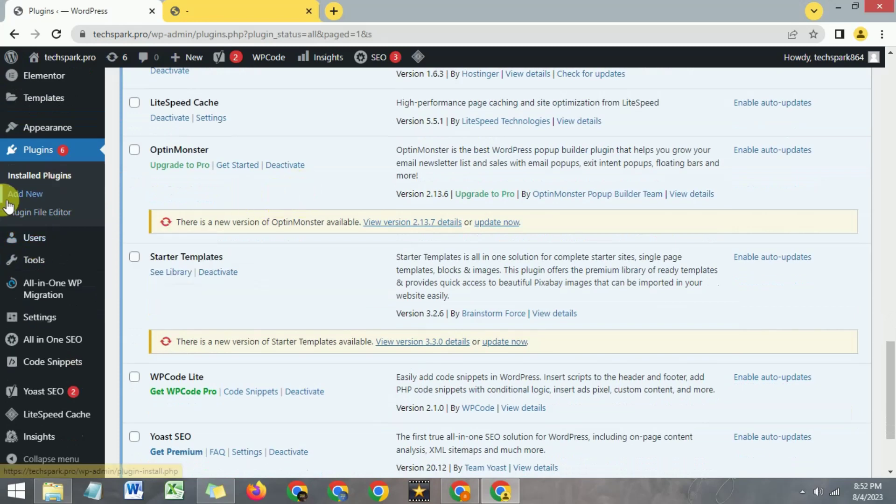
mouse_move(33, 362)
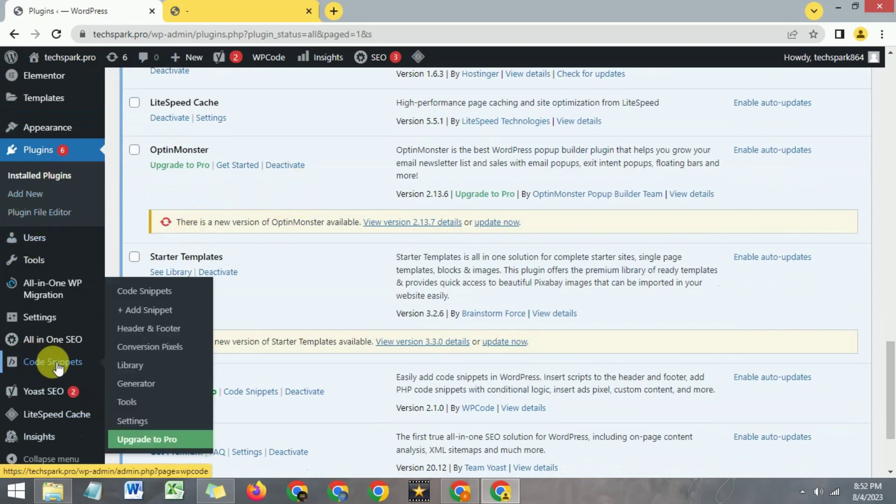
click(148, 332)
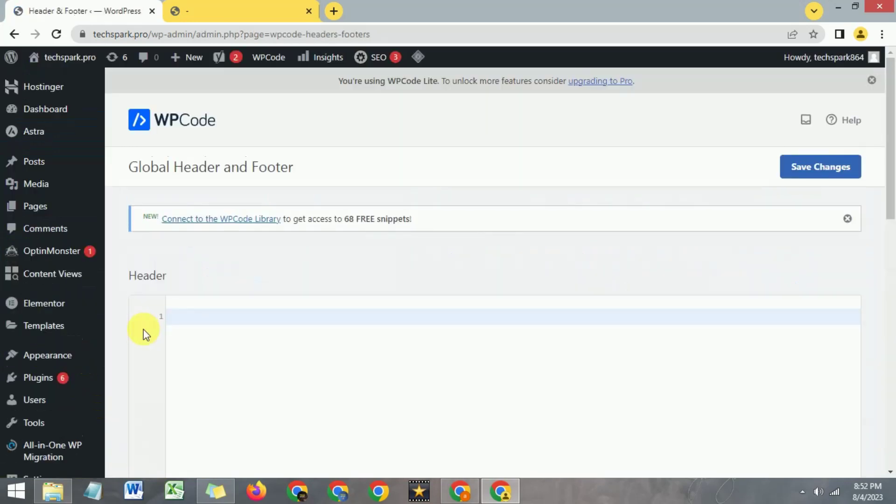
scroll(268, 324, down, 1)
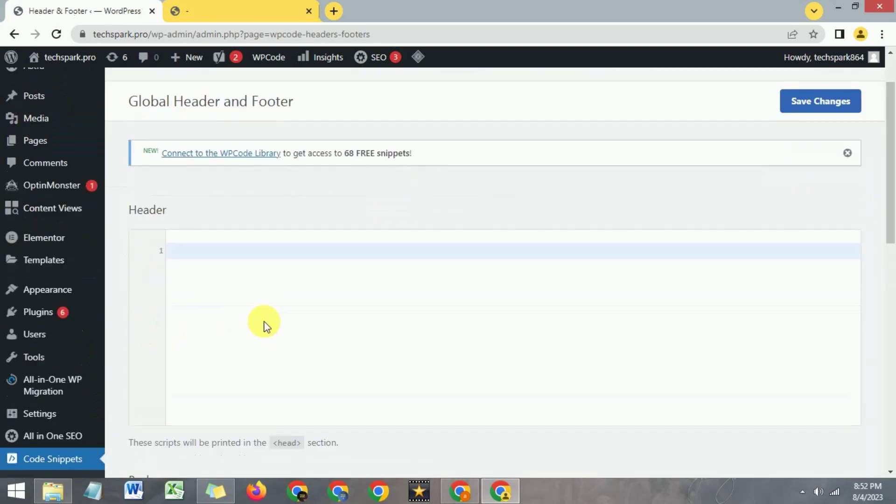
scroll(265, 325, up, 1)
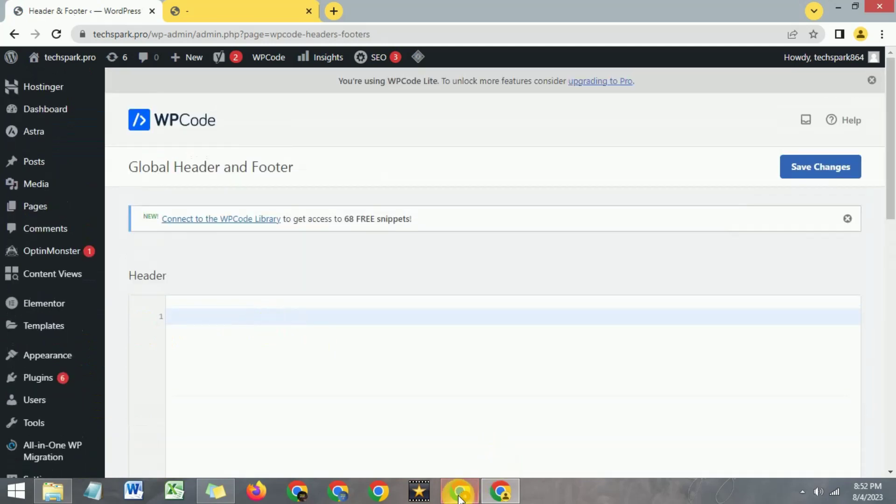
Switch to Pinterest, copy the meta tag of the Add HTML tag method and return to WordPress
click(459, 495)
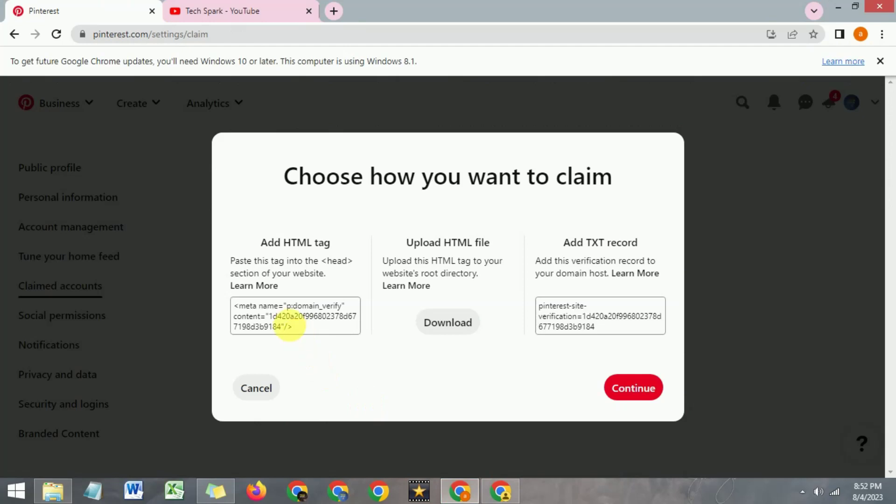
click(290, 315)
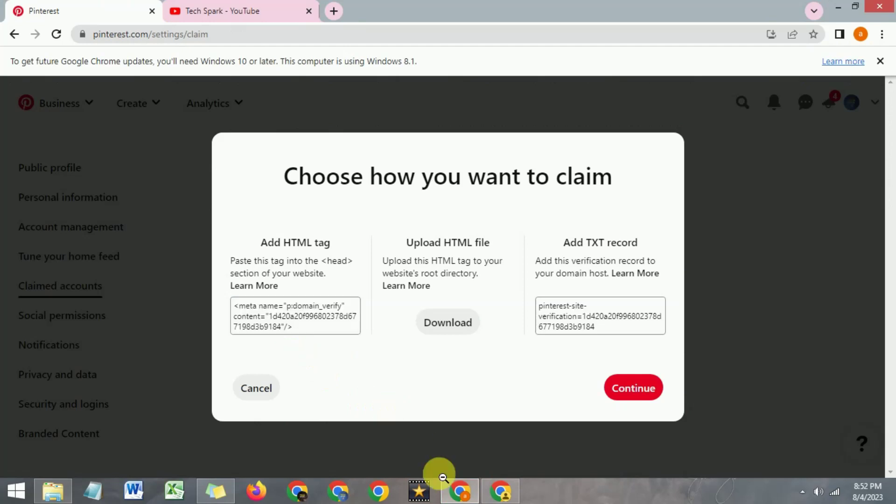
click(460, 490)
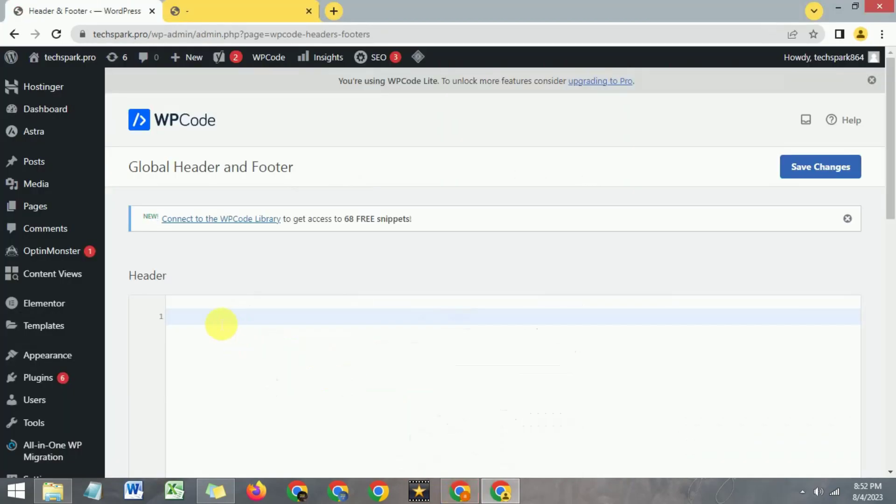
Paste the Pinterest domain verification tag into the global Header code box and save the changes
scroll(219, 321, down, 5)
scroll(216, 318, up, 4)
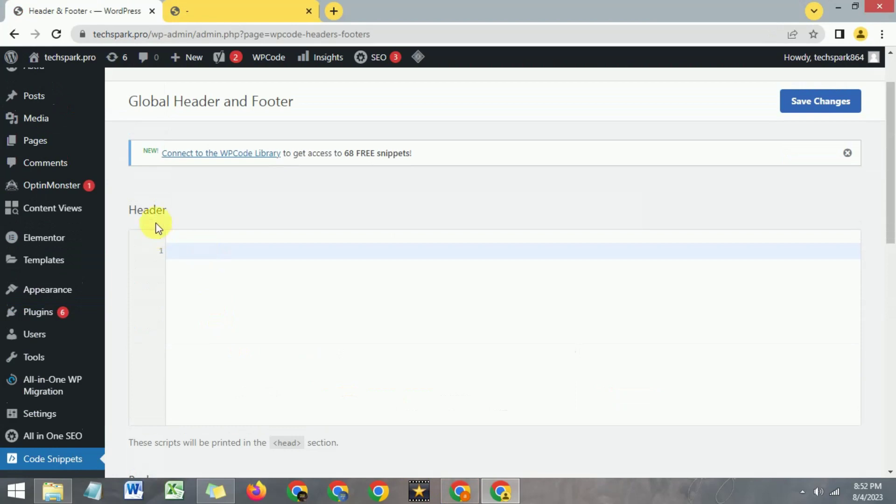
right_click(206, 258)
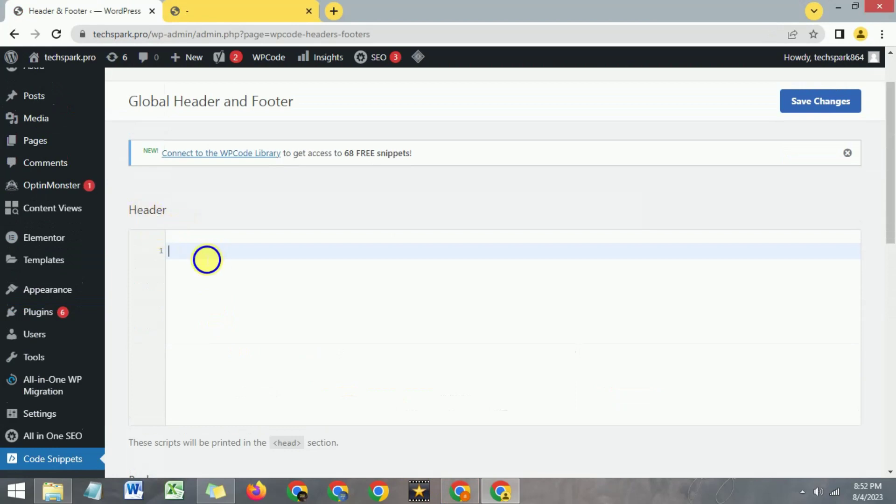
click(245, 337)
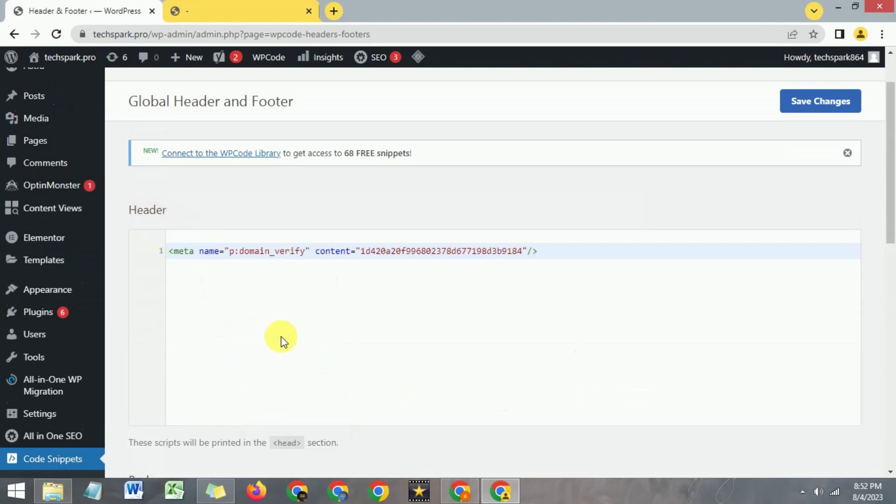
click(803, 101)
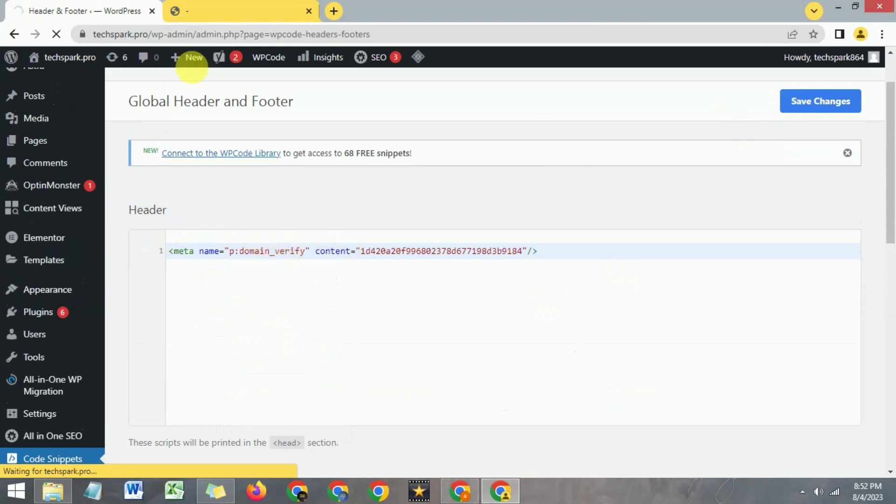
Switch to the website's front page, reload it and copy its URL
click(202, 7)
click(58, 37)
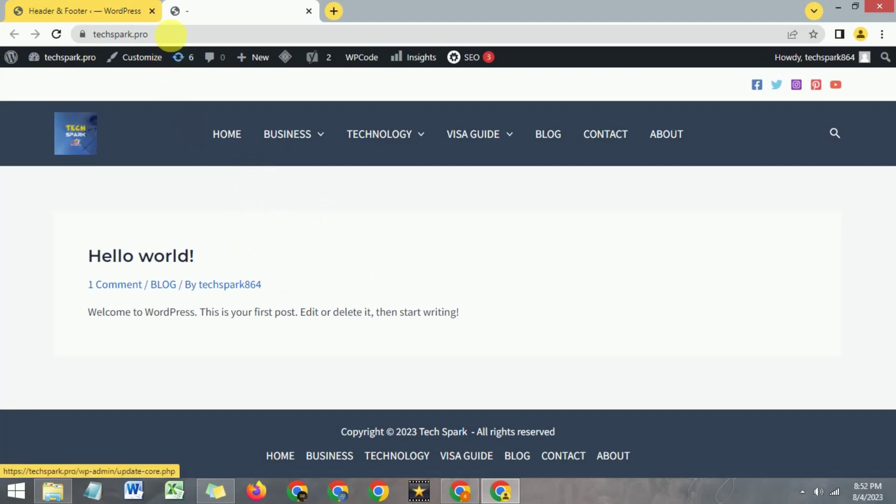
click(224, 35)
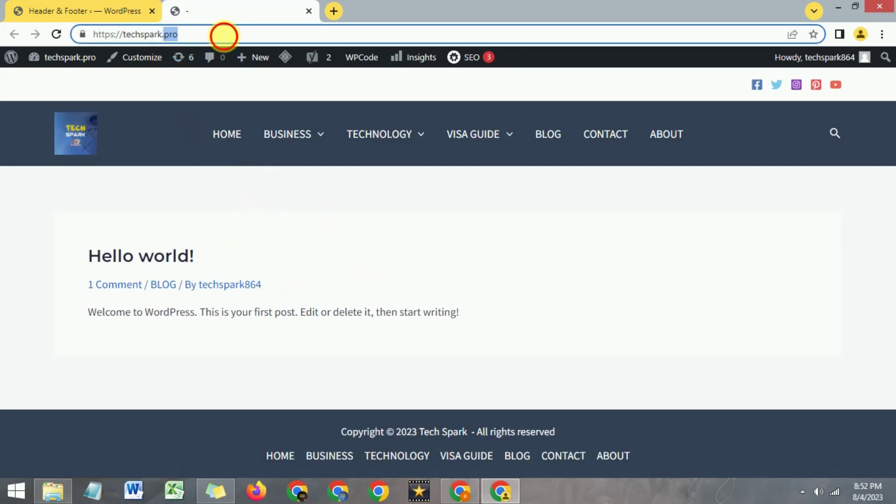
right_click(219, 33)
click(260, 81)
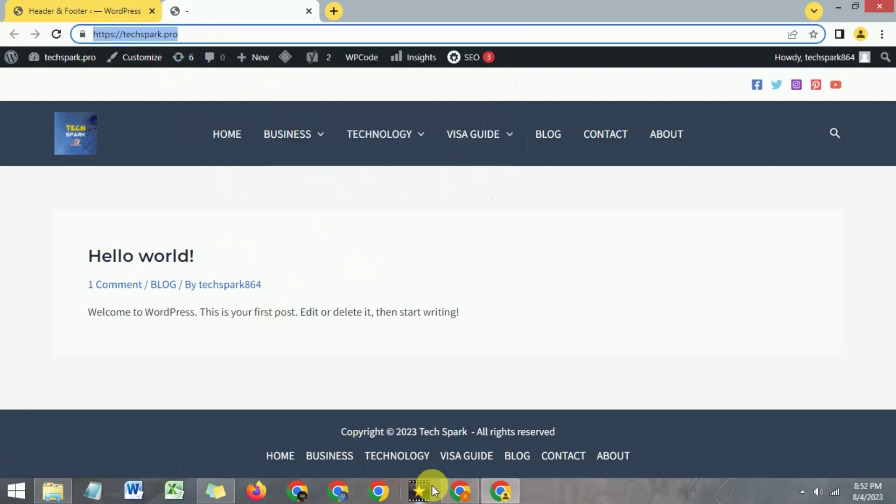
click(456, 493)
click(457, 491)
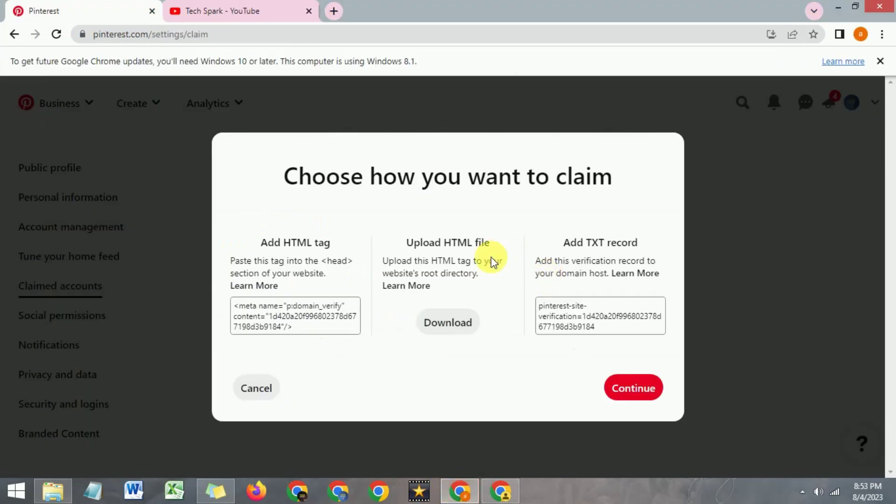
click(628, 394)
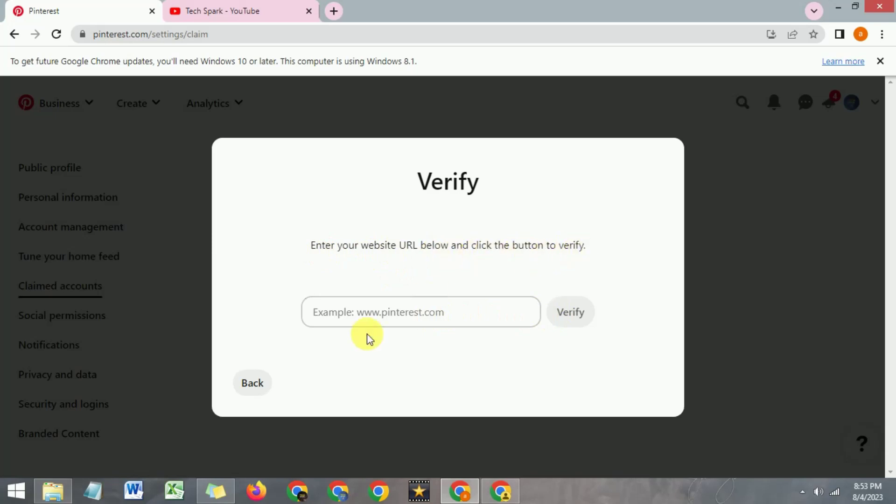
right_click(373, 322)
click(401, 213)
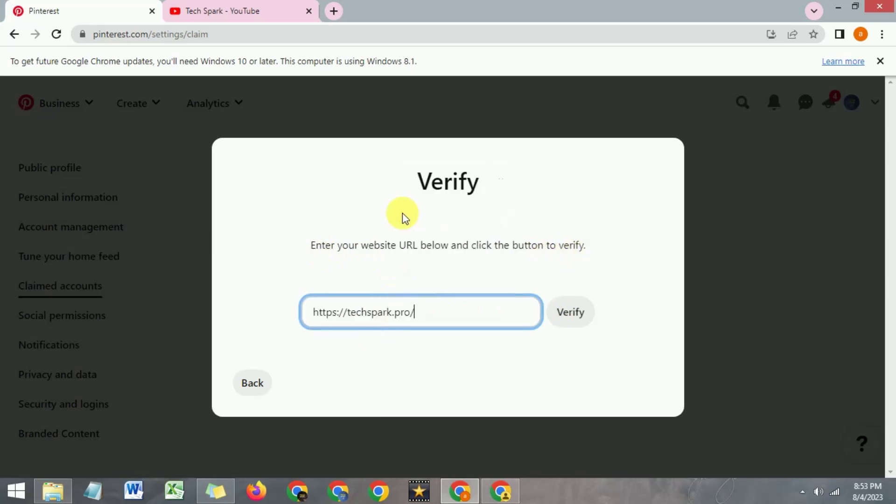
Verify the entered website URL and finish the claim process to return to the claimed accounts
click(573, 315)
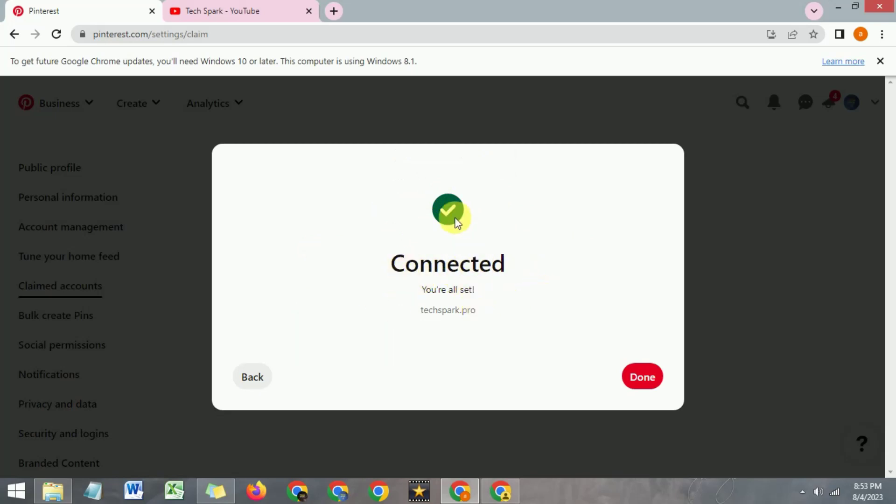
click(648, 380)
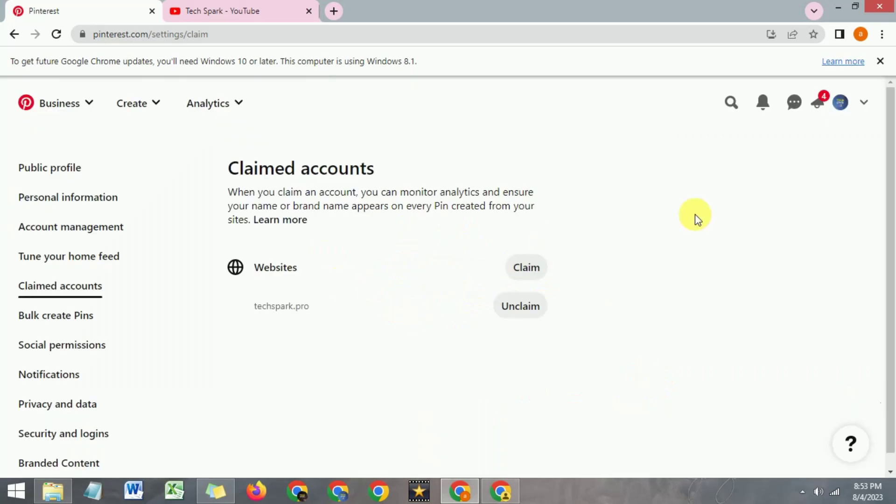
Open the public Pinterest profile and check the claim status of the techspark.pro link beside the bio
click(870, 109)
click(782, 166)
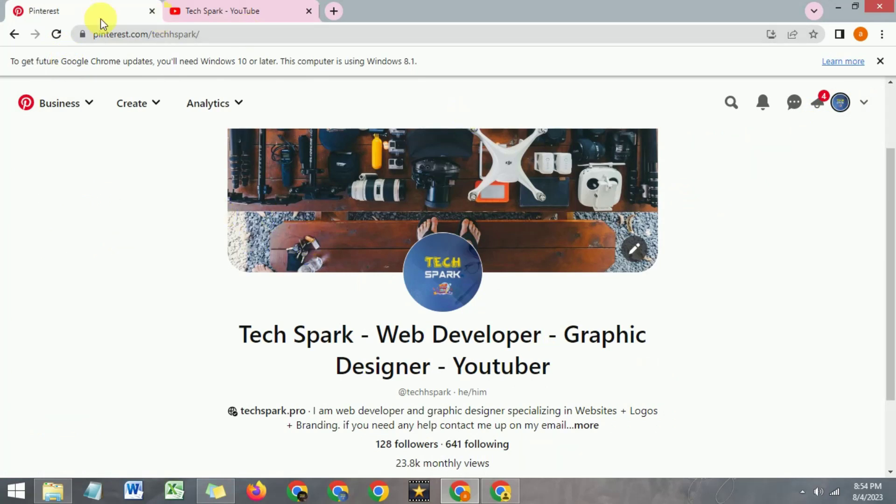
scroll(173, 190, down, 2)
scroll(175, 189, down, 2)
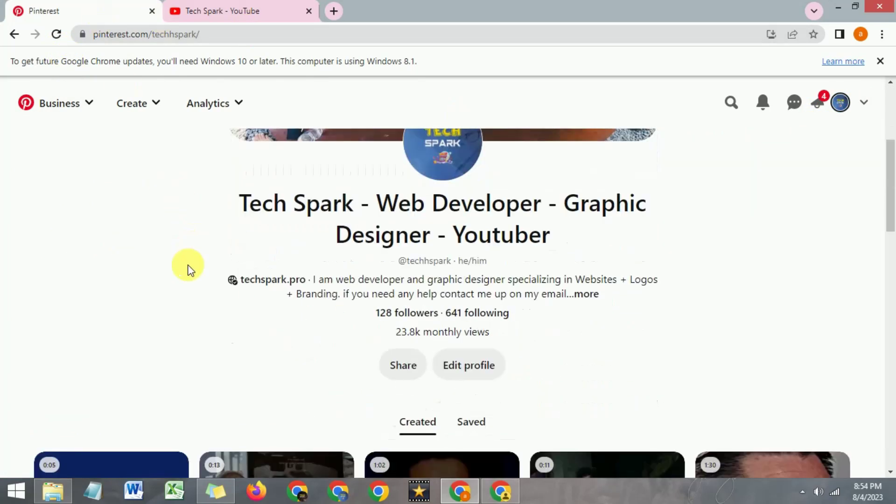
mouse_move(234, 282)
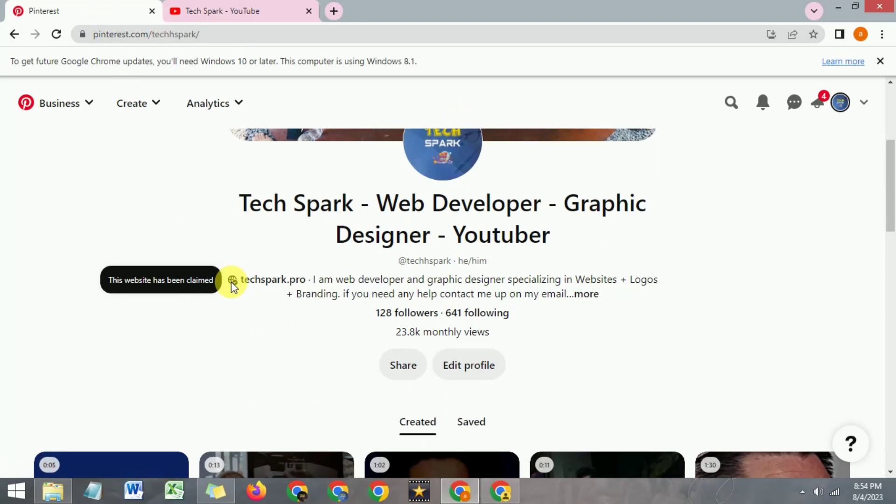
scroll(231, 320, up, 4)
scroll(230, 320, down, 1)
scroll(231, 320, up, 1)
scroll(231, 320, down, 4)
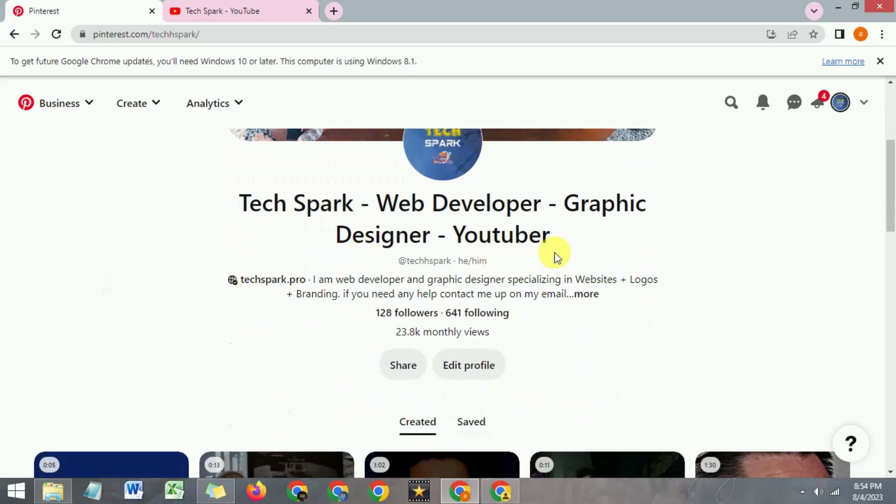
scroll(554, 252, up, 2)
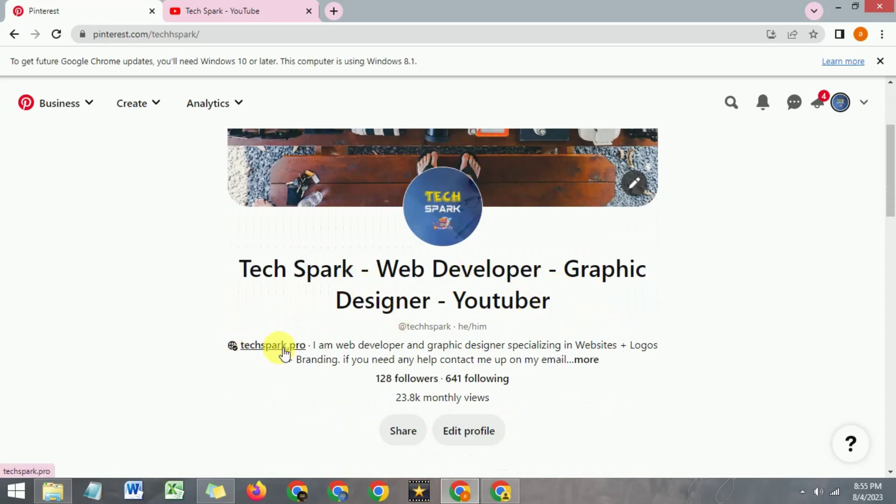
Look through the created Pins and their stats on the profile, ending back at the profile header
scroll(535, 332, down, 7)
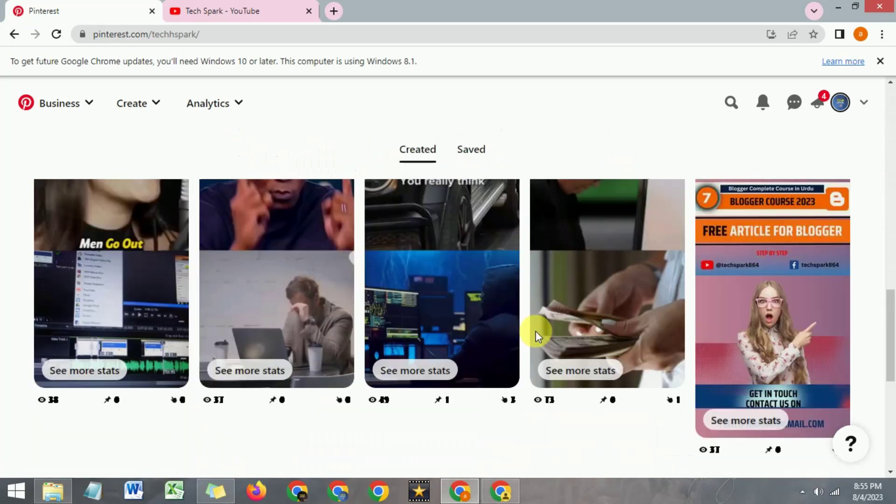
scroll(462, 341, up, 2)
scroll(462, 340, down, 4)
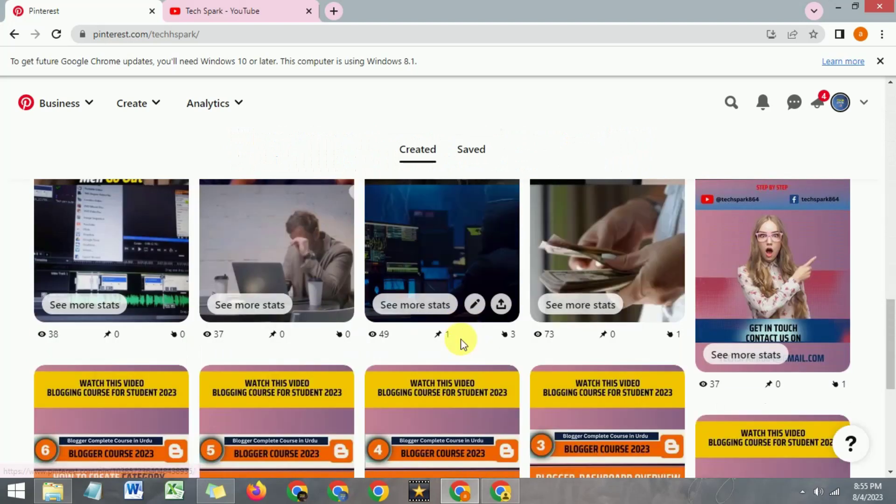
scroll(461, 340, down, 2)
scroll(461, 339, up, 12)
scroll(594, 342, down, 10)
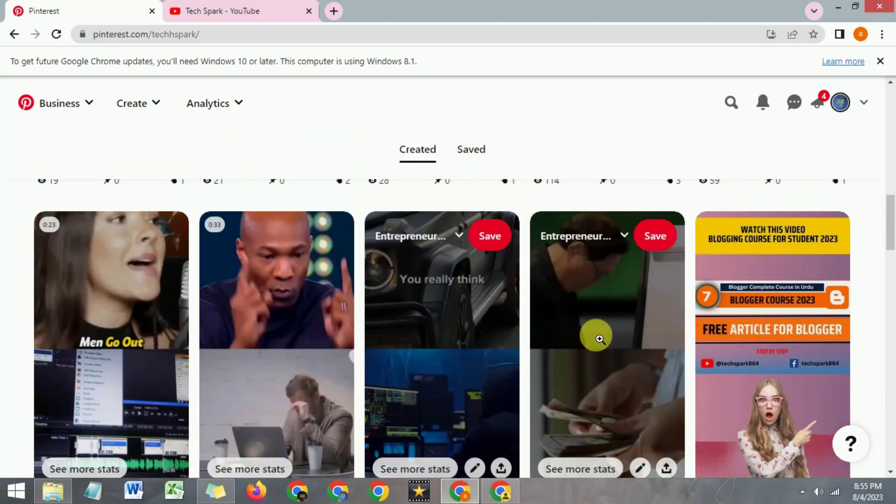
scroll(428, 346, down, 5)
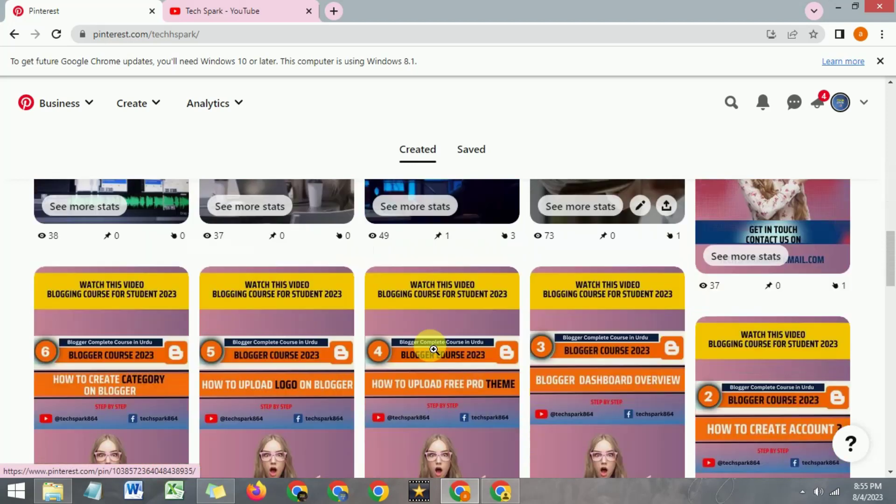
scroll(430, 346, down, 3)
scroll(425, 339, up, 20)
scroll(425, 340, down, 2)
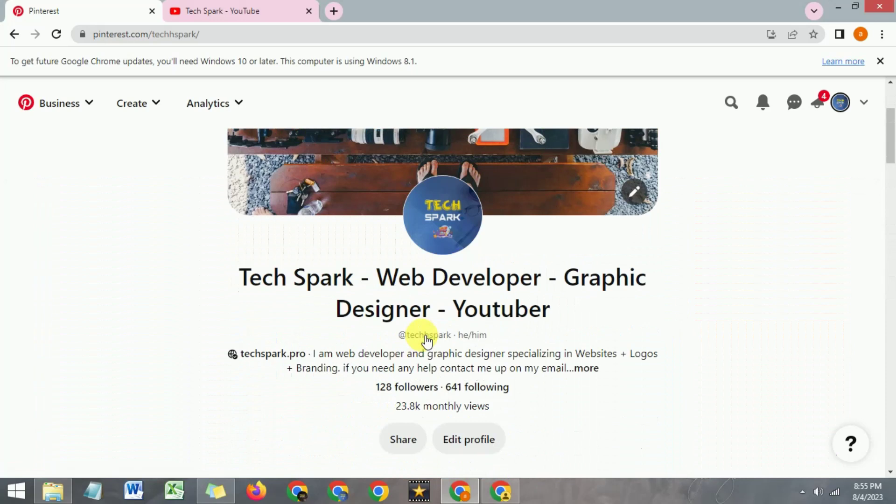
scroll(426, 341, down, 1)
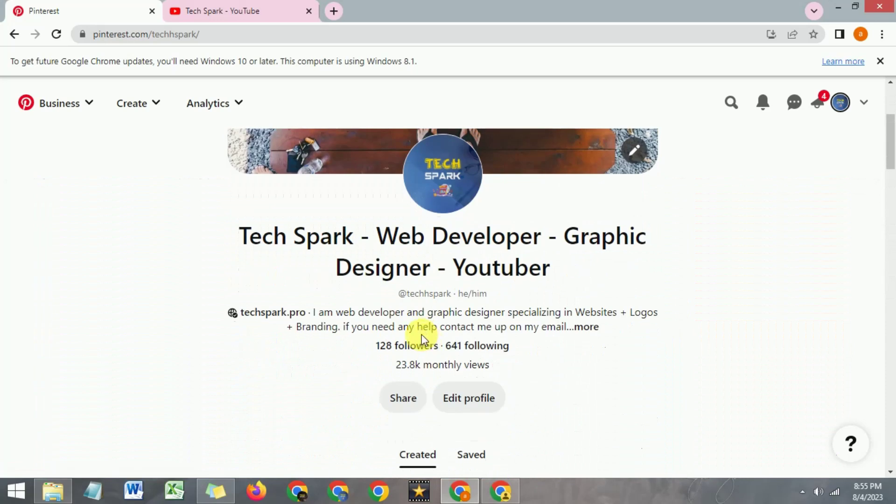